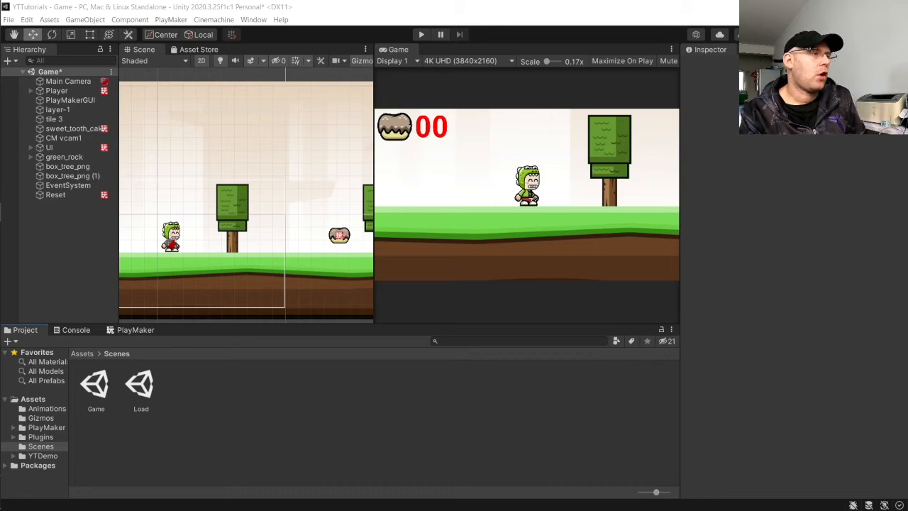
# - Examine the level layout in the scene view, the Reset object's trigger collider and DeathZone FSM, and the Player's FSM components
pyautogui.scroll(-3, 243, 219)
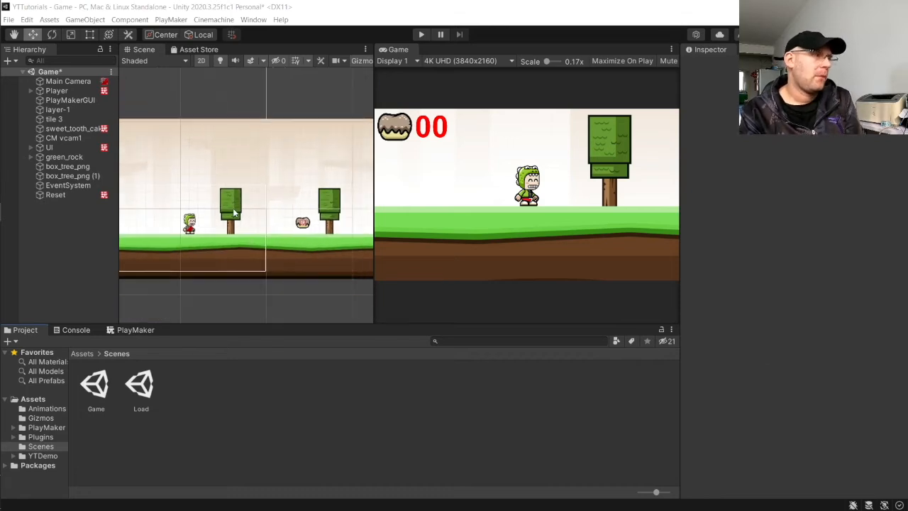
pyautogui.scroll(-1, 242, 219)
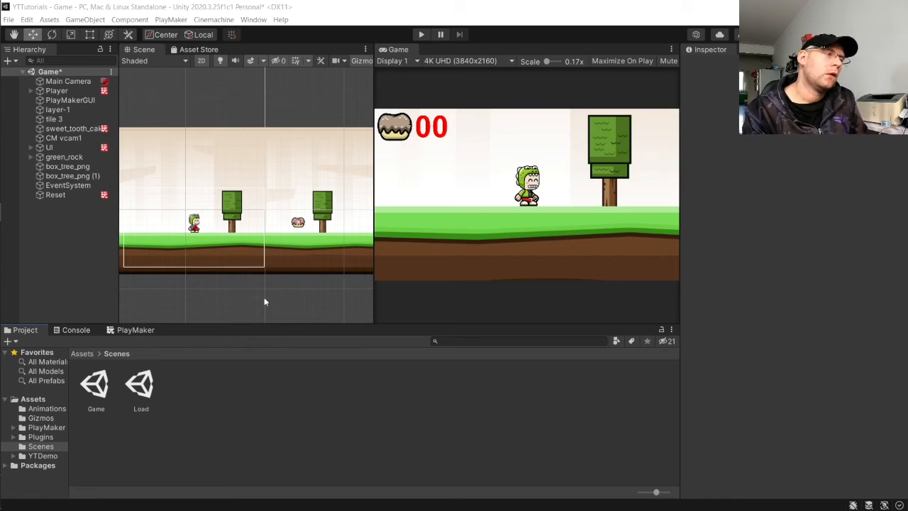
pyautogui.scroll(-3, 268, 299)
pyautogui.moveTo(269, 281); pyautogui.dragTo(233, 289, button='middle')
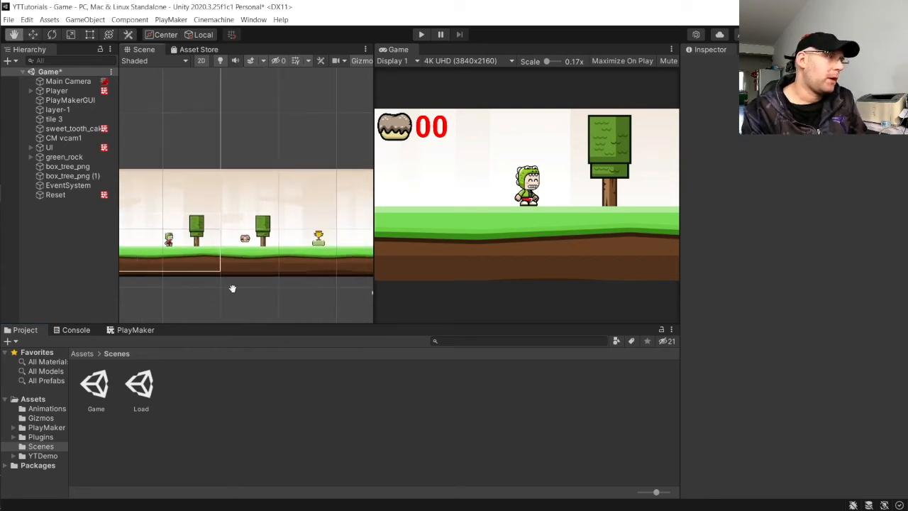
pyautogui.scroll(-1, 287, 172)
pyautogui.moveTo(376, 205); pyautogui.dragTo(560, 213)
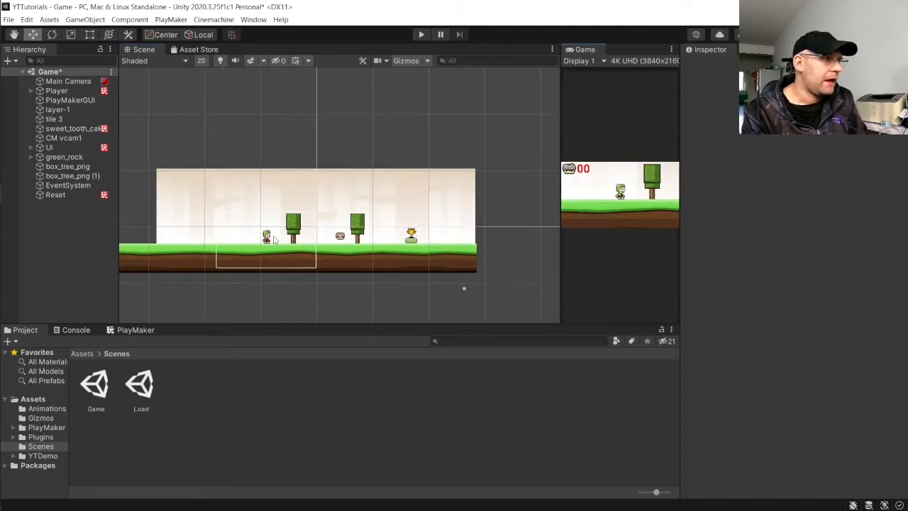
pyautogui.click(60, 195)
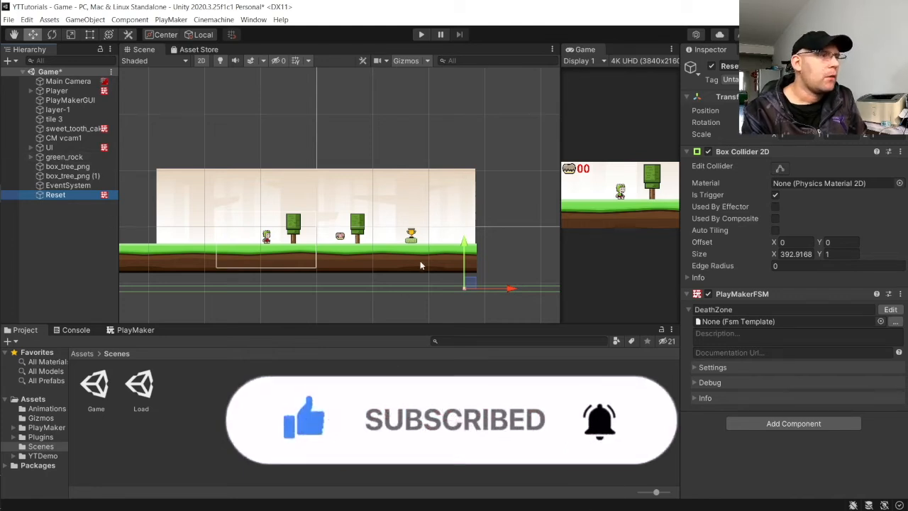
pyautogui.moveTo(560, 198); pyautogui.dragTo(427, 198)
pyautogui.click(39, 91)
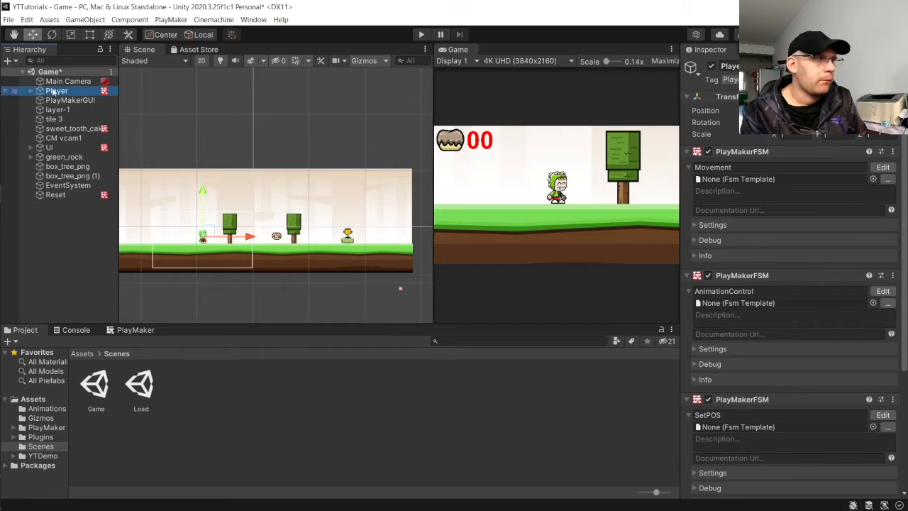
# - Play-test the level by moving the player character to the right, and stop the game
pyautogui.click(420, 34)
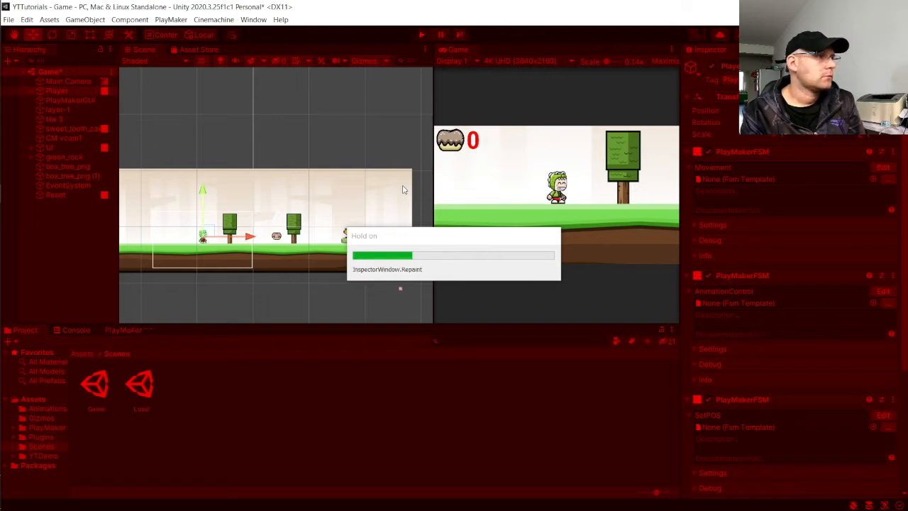
pyautogui.press('Right')
pyautogui.press('Right')
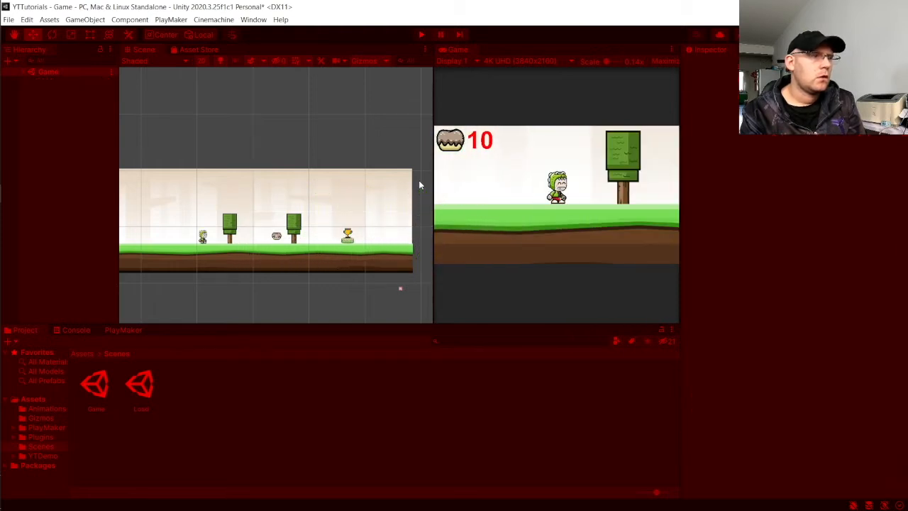
pyautogui.click(419, 34)
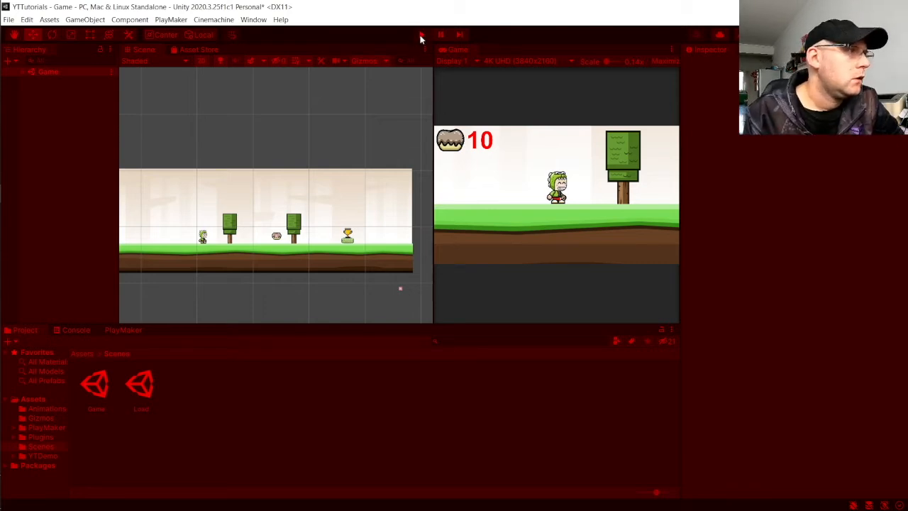
pyautogui.click(419, 34)
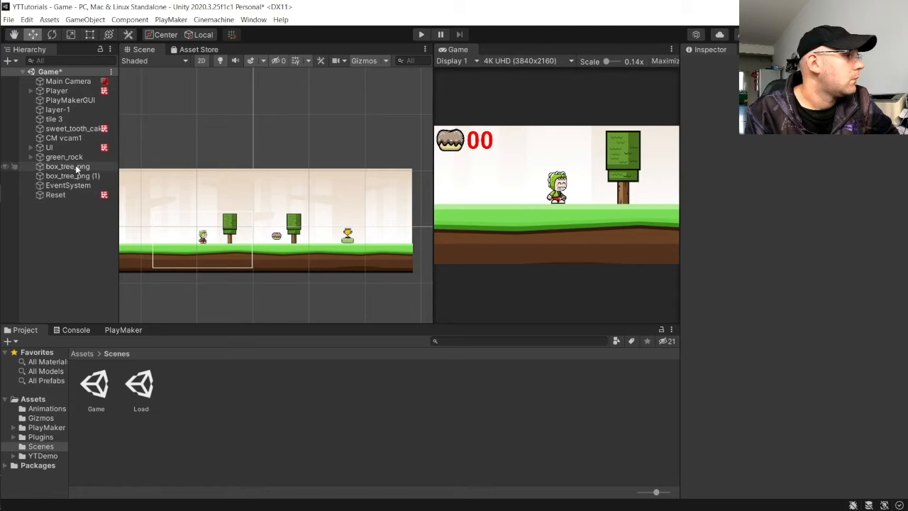
# - Remove the SetPOS PlayMakerFSM component from the Player object
pyautogui.click(54, 91)
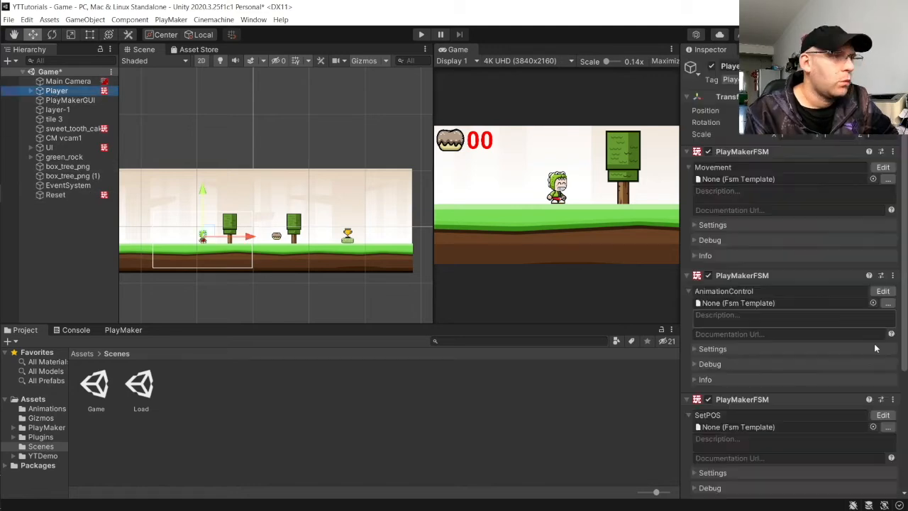
pyautogui.click(892, 399)
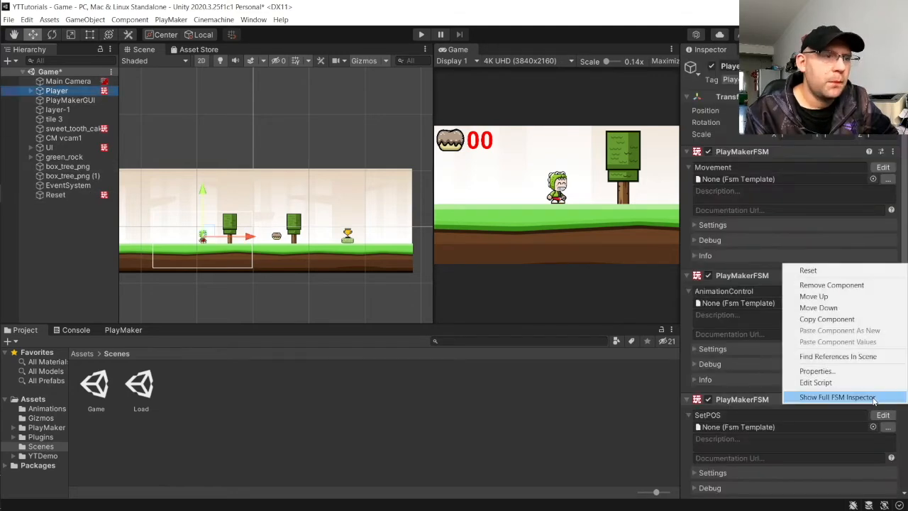
pyautogui.click(825, 287)
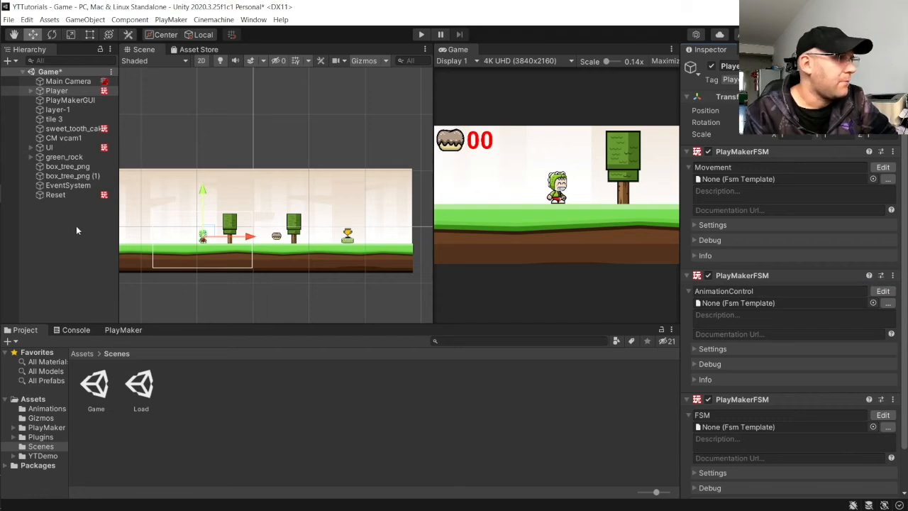
# - Frame green_rock in the scene view and examine its trigger collider and child objects
pyautogui.click(60, 157)
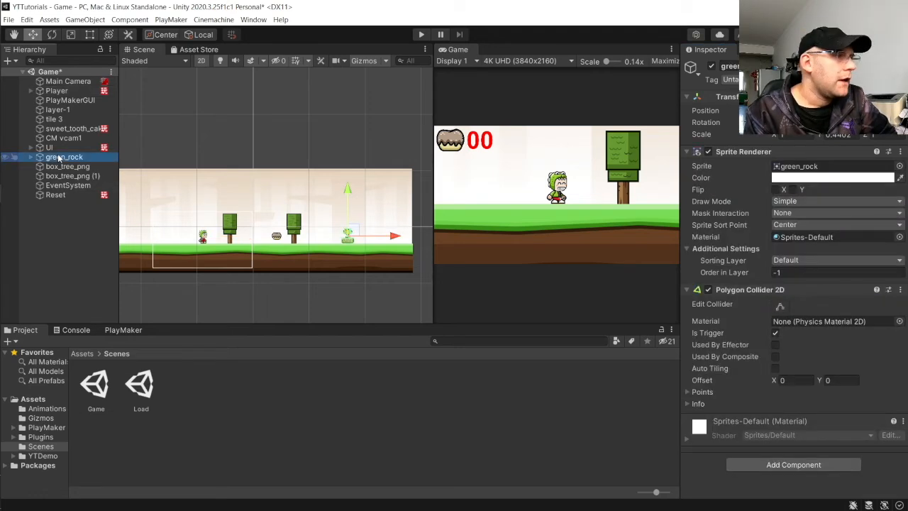
pyautogui.press('f')
pyautogui.scroll(-1, 282, 204)
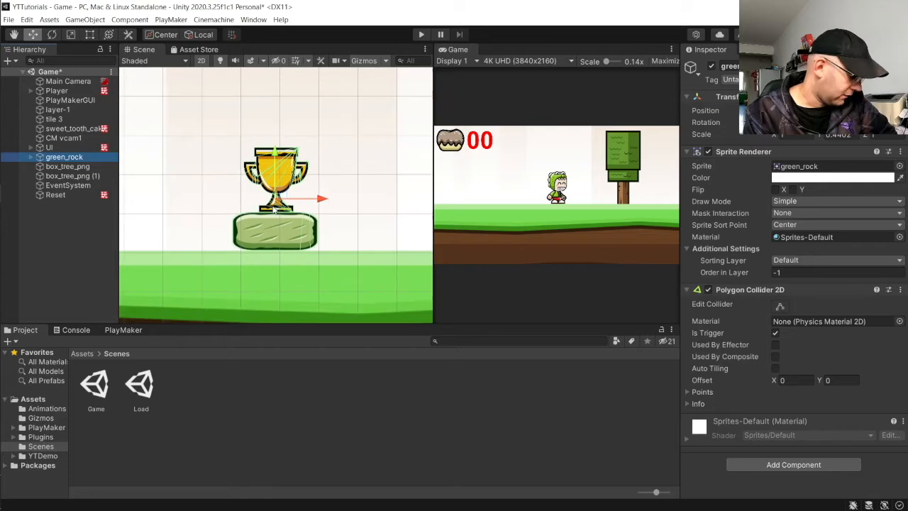
pyautogui.scroll(-1, 308, 199)
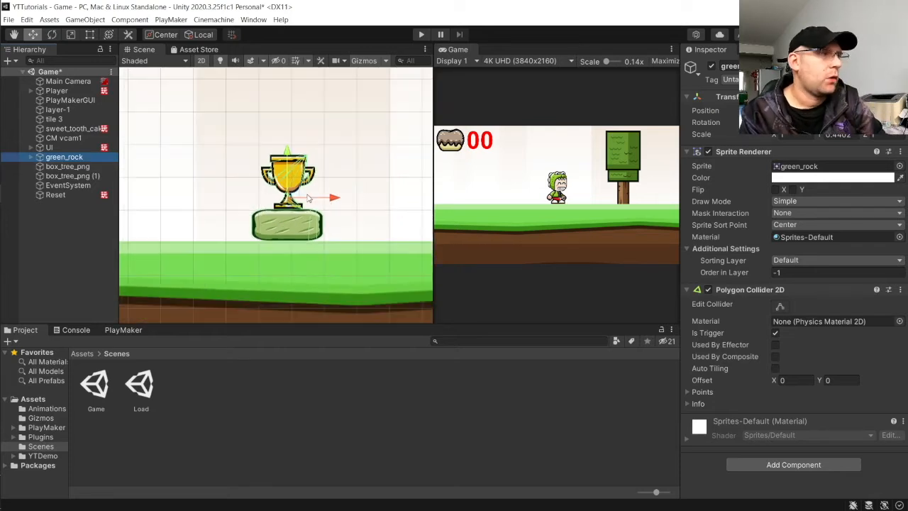
pyautogui.click(32, 157)
# - Preview green_rock's Particle System by temporarily activating it, and examine the Wait and Activate Game Object states of its FSM
pyautogui.click(75, 176)
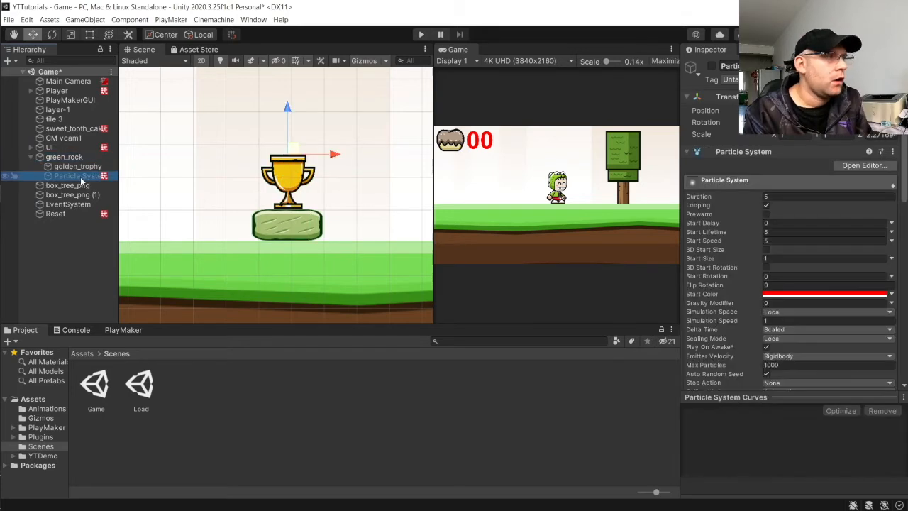
pyautogui.click(712, 66)
pyautogui.click(312, 216)
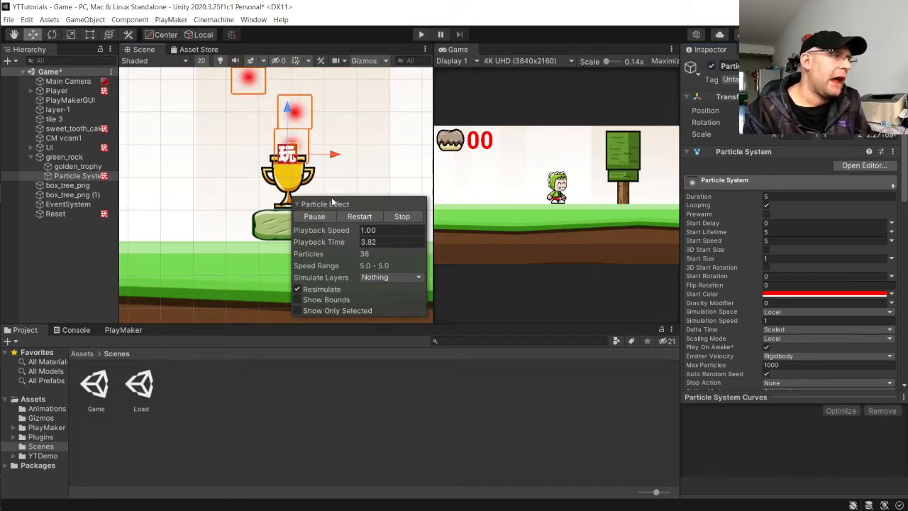
pyautogui.click(328, 218)
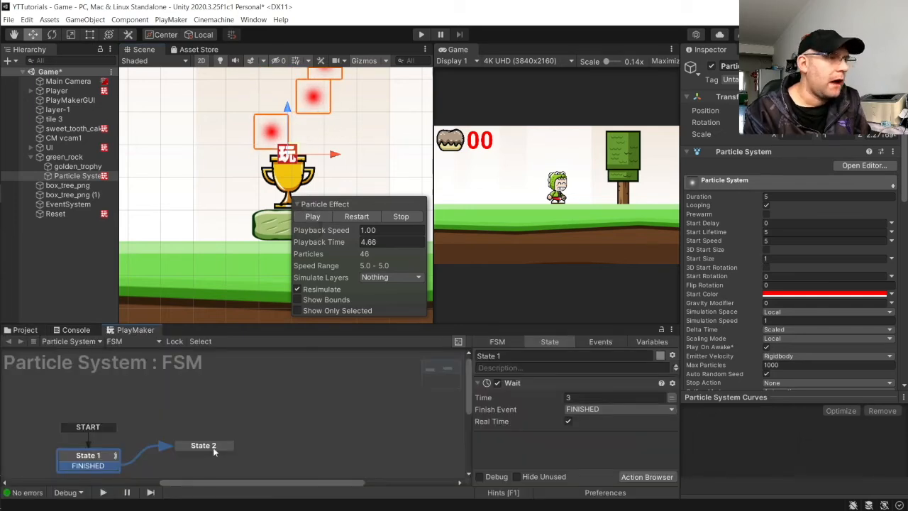
pyautogui.click(214, 447)
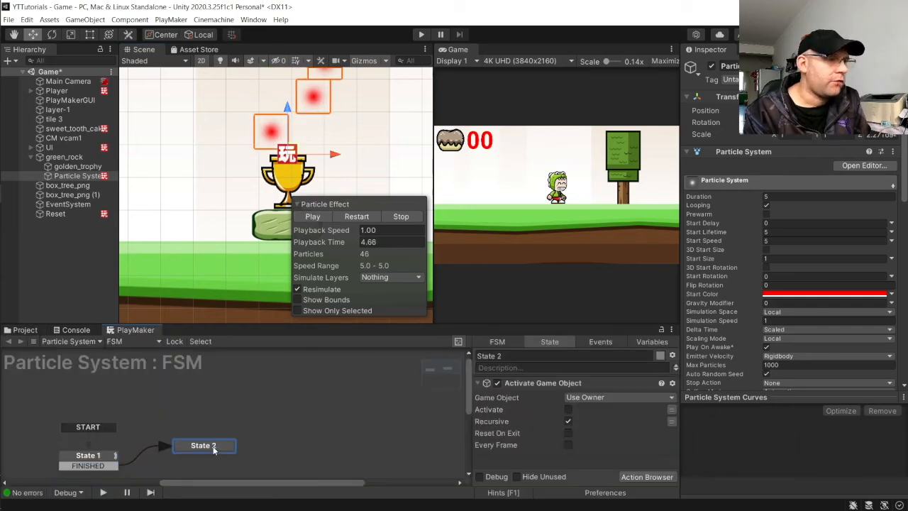
pyautogui.click(710, 66)
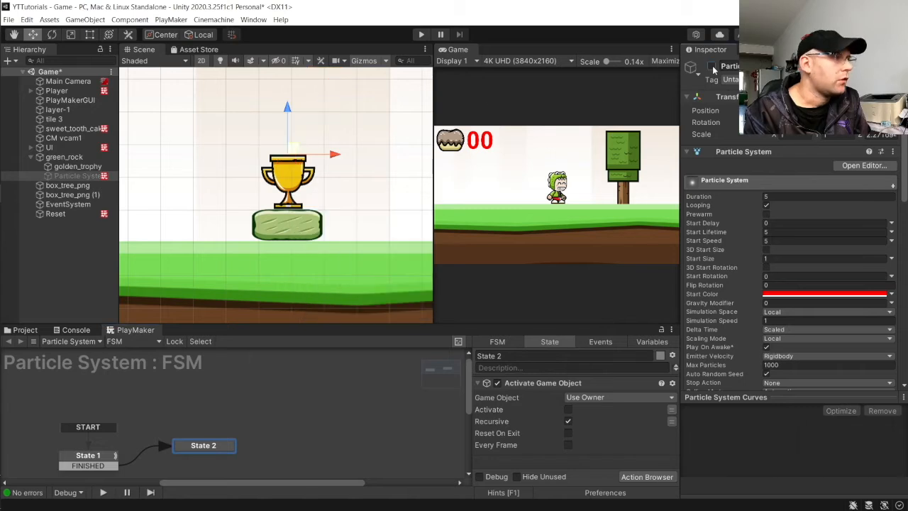
# - Add a PlayMaker FSM to green_rock and create two additional states in it
pyautogui.click(65, 157)
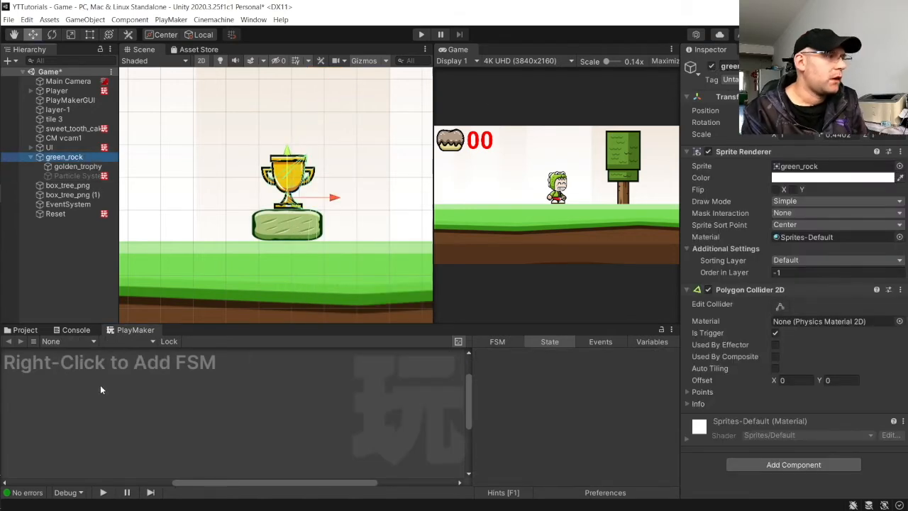
pyautogui.rightClick(100, 384)
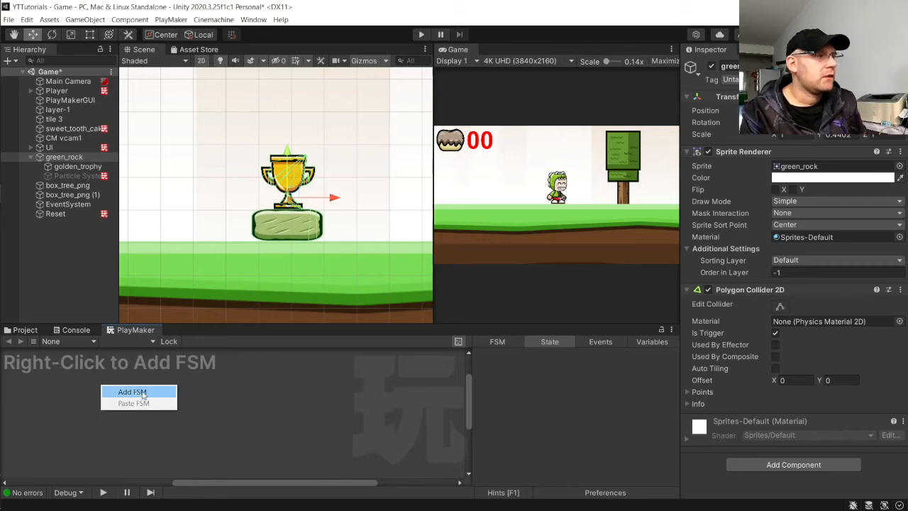
pyautogui.click(143, 392)
pyautogui.rightClick(186, 402)
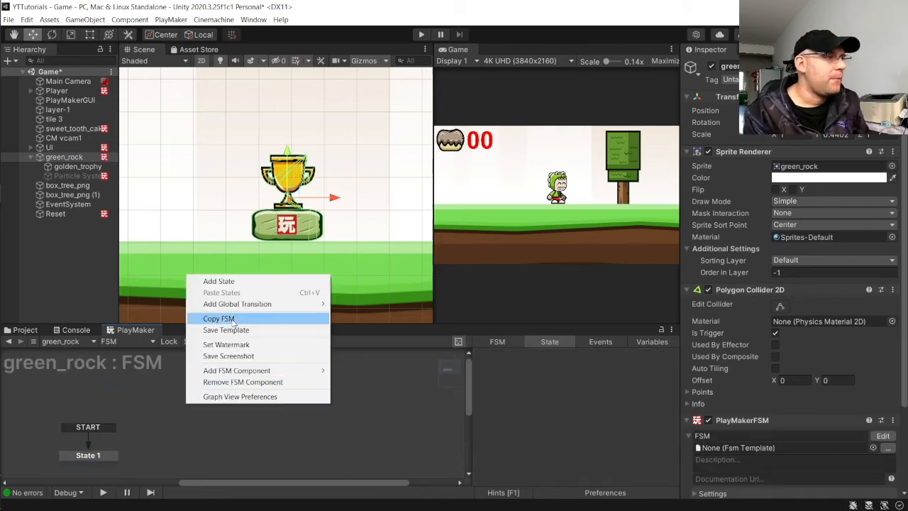
pyautogui.click(218, 281)
pyautogui.rightClick(286, 398)
pyautogui.click(306, 281)
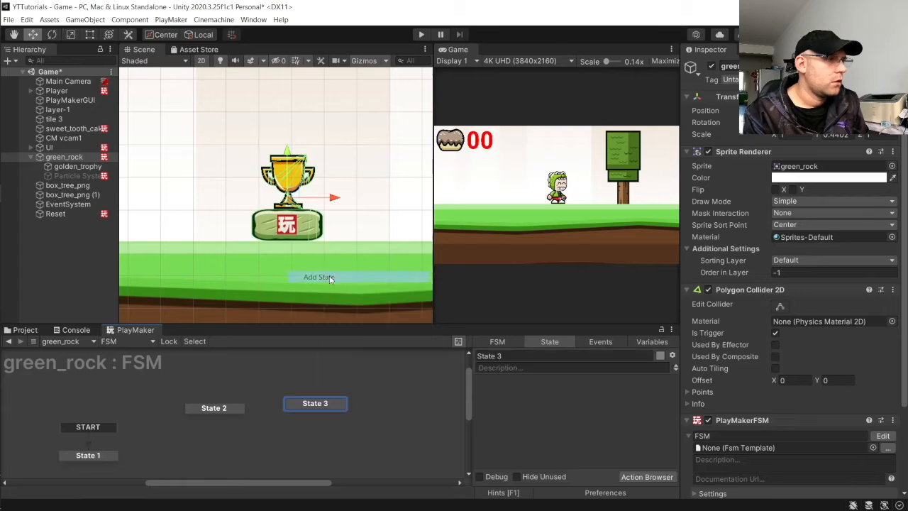
# - Rename green_rock's FSM to Checkpoint
pyautogui.click(730, 436)
pyautogui.write('Chek')
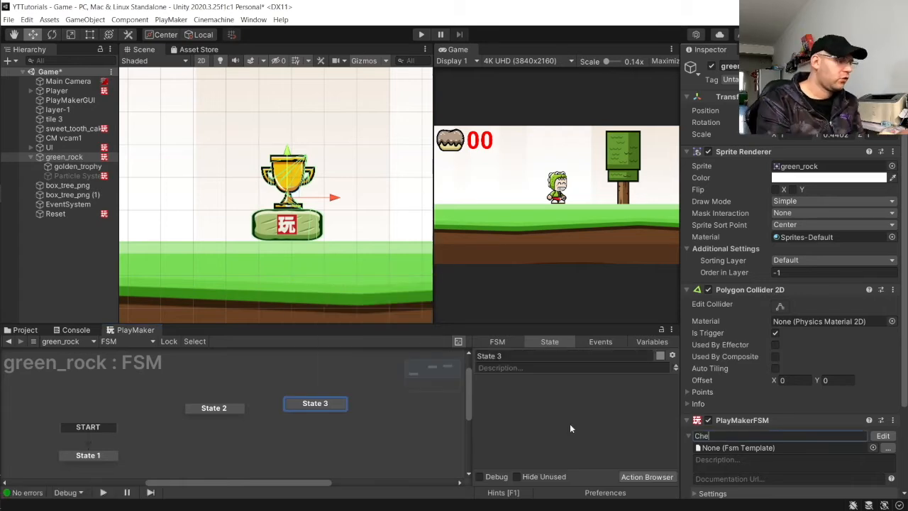
pyautogui.press('BackSpace')
pyautogui.write('ck')
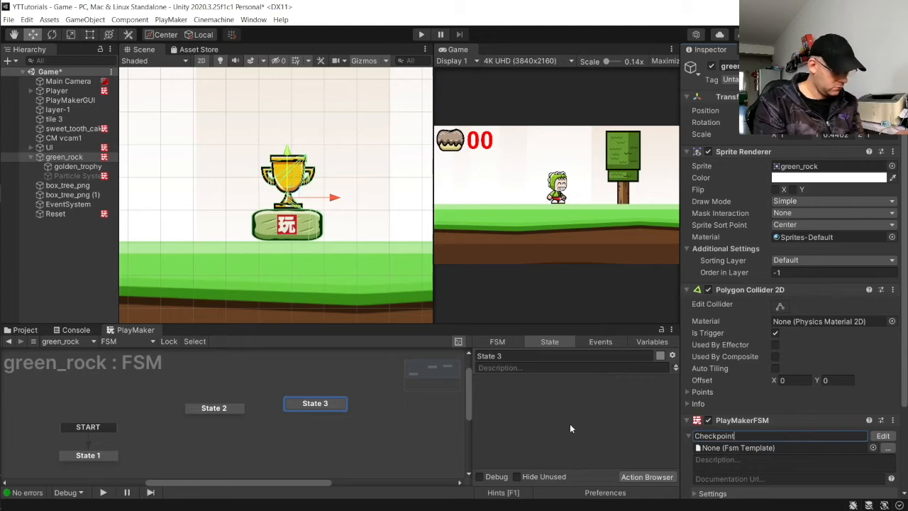
pyautogui.write('point')
pyautogui.press('Return')
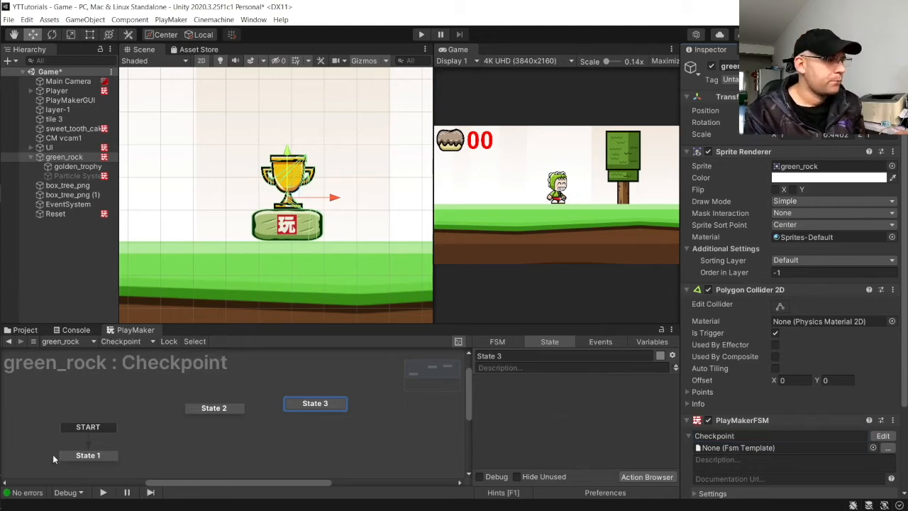
# - Move the Checkpoint FSM's start state slightly up and rename it OnPlayerTouch
pyautogui.moveTo(80, 461); pyautogui.dragTo(82, 444)
pyautogui.click(561, 356)
pyautogui.write('OnPl')
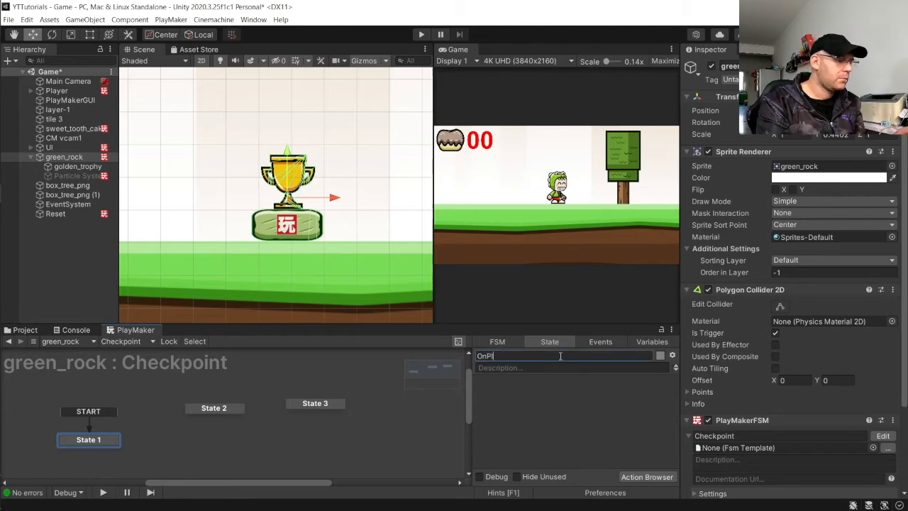
pyautogui.write('ayerTouch')
pyautogui.press('Return')
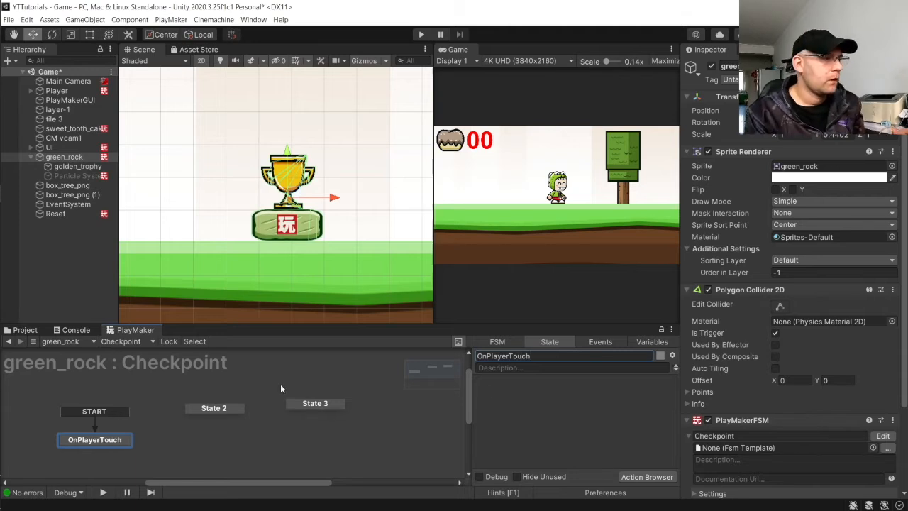
# - Rename State 2 of the Checkpoint FSM to ActivateParticles
pyautogui.click(225, 413)
pyautogui.write('Activzt')
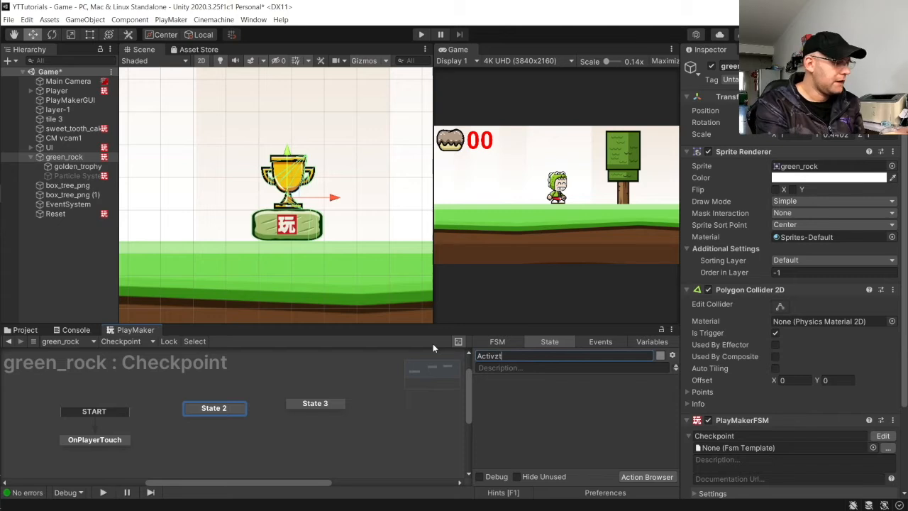
pyautogui.press('BackSpace')
pyautogui.press('BackSpace')
pyautogui.press('BackSpace')
pyautogui.press('BackSpace')
pyautogui.press('BackSpace')
pyautogui.press('BackSpace')
pyautogui.press('BackSpace')
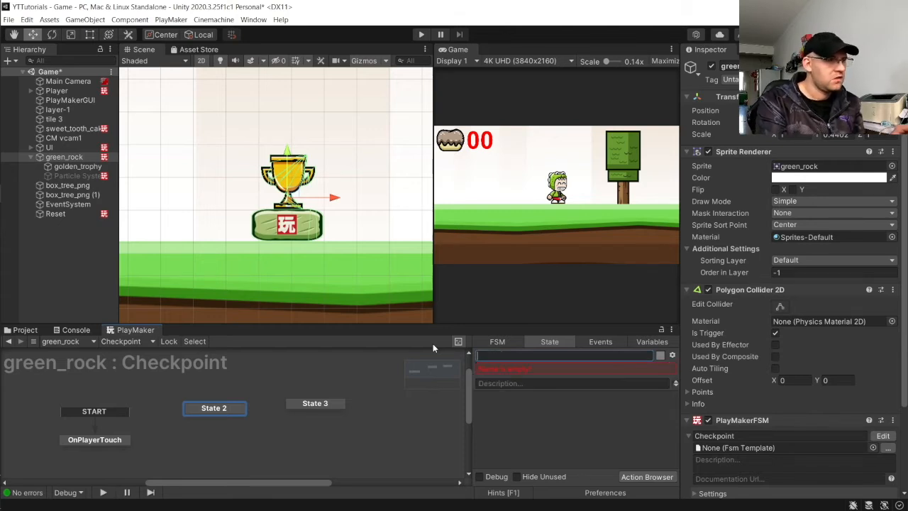
pyautogui.write('Activate')
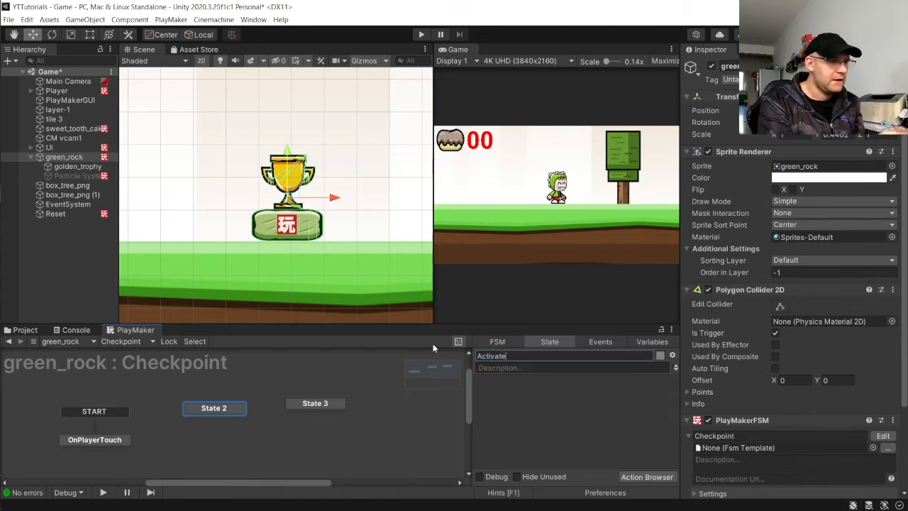
pyautogui.write('Particles')
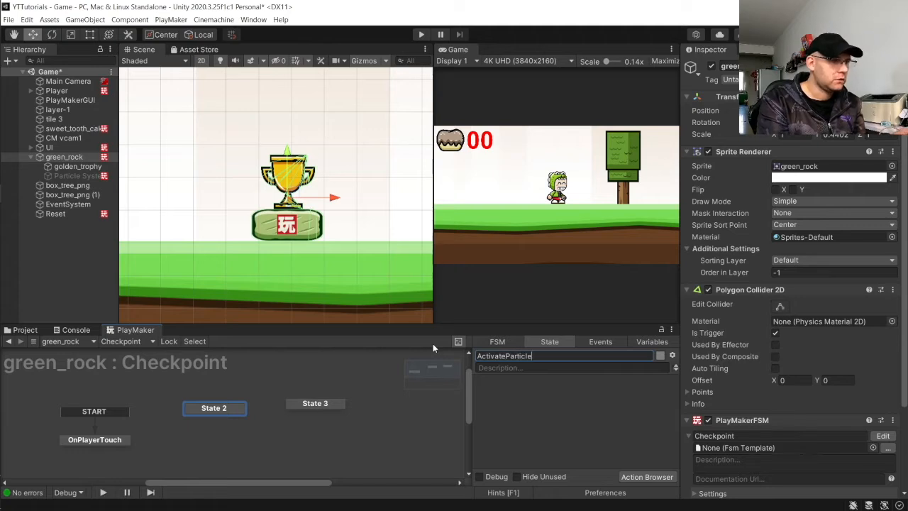
pyautogui.press('Return')
# - Rename State 3 of the Checkpoint FSM to SetCheckPoint
pyautogui.click(316, 403)
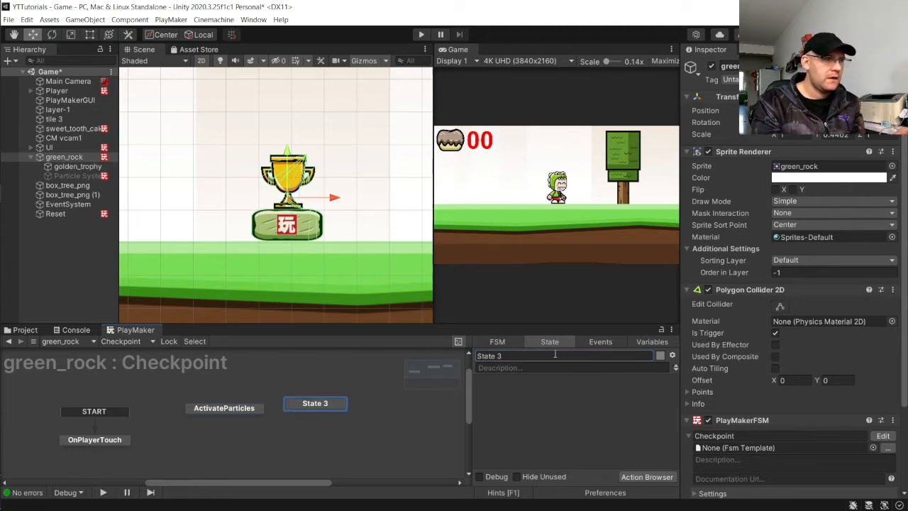
pyautogui.write('Set')
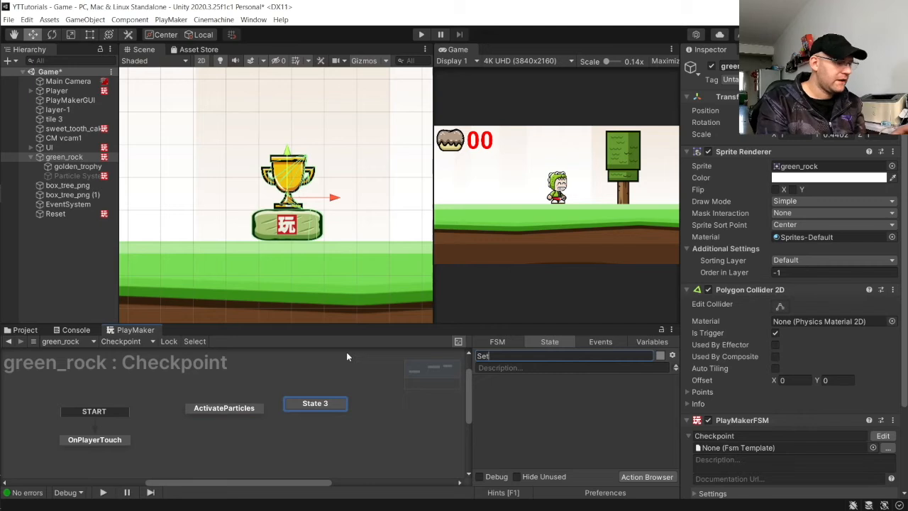
pyautogui.write('CheckPoint')
pyautogui.press('Return')
# - Add a FINISHED transition to all three states and link them in a loop from OnPlayerTouch to ActivateParticles to SetCheckPoint and back
pyautogui.rightClick(84, 444)
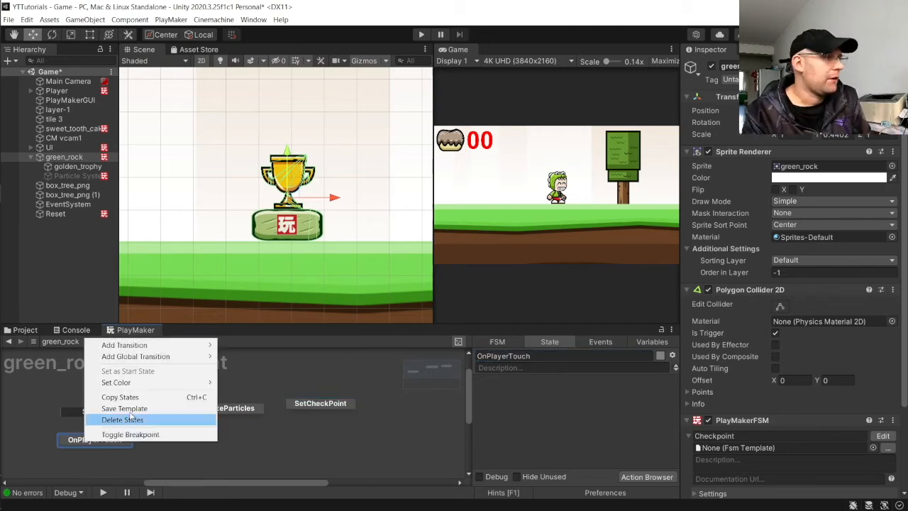
pyautogui.moveTo(148, 349)
pyautogui.click(241, 346)
pyautogui.click(209, 413)
pyautogui.rightClick(212, 410)
pyautogui.moveTo(291, 313)
pyautogui.click(375, 311)
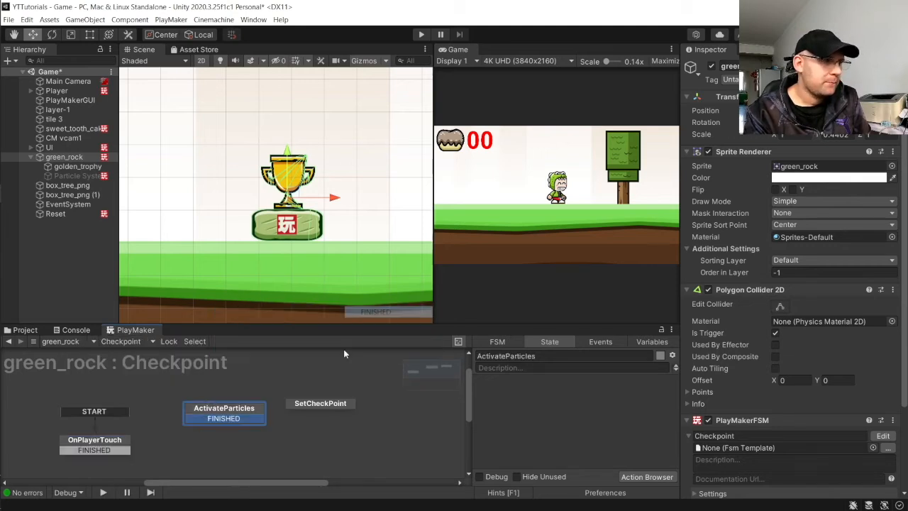
pyautogui.click(333, 402)
pyautogui.rightClick(335, 401)
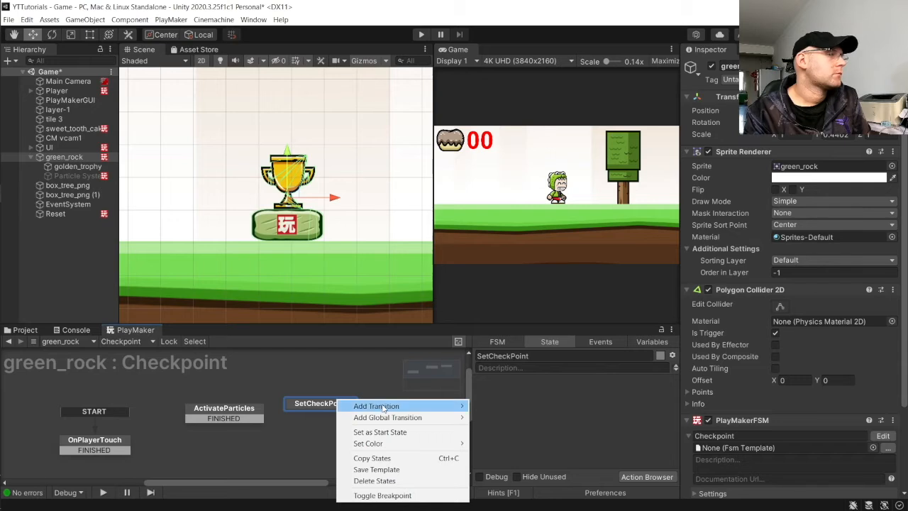
pyautogui.moveTo(386, 406)
pyautogui.click(496, 405)
pyautogui.moveTo(120, 450); pyautogui.dragTo(216, 463)
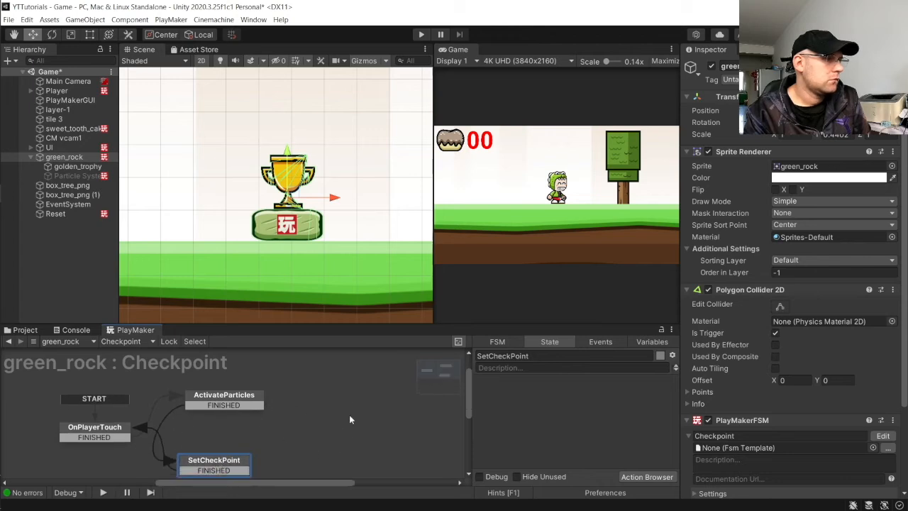
# - Add a Trigger2D Event action to the OnPlayerTouch state
pyautogui.click(128, 427)
pyautogui.click(647, 477)
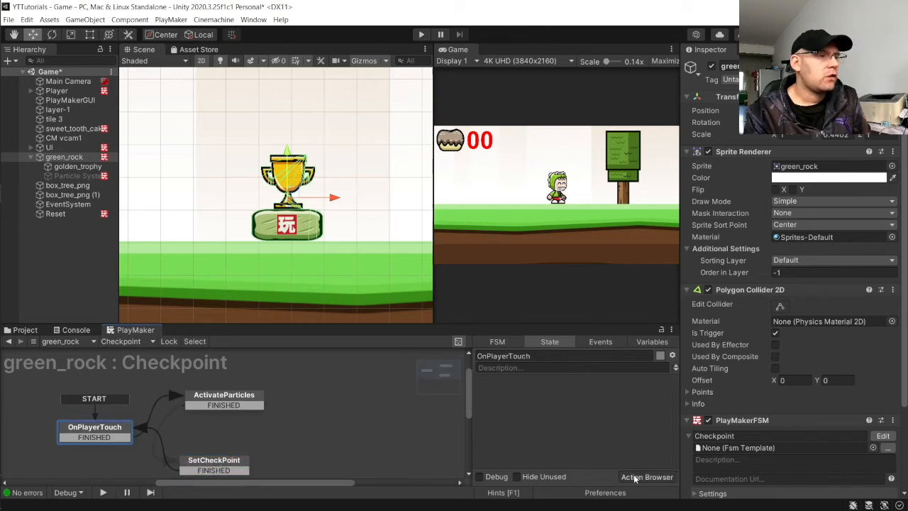
pyautogui.write('Tr')
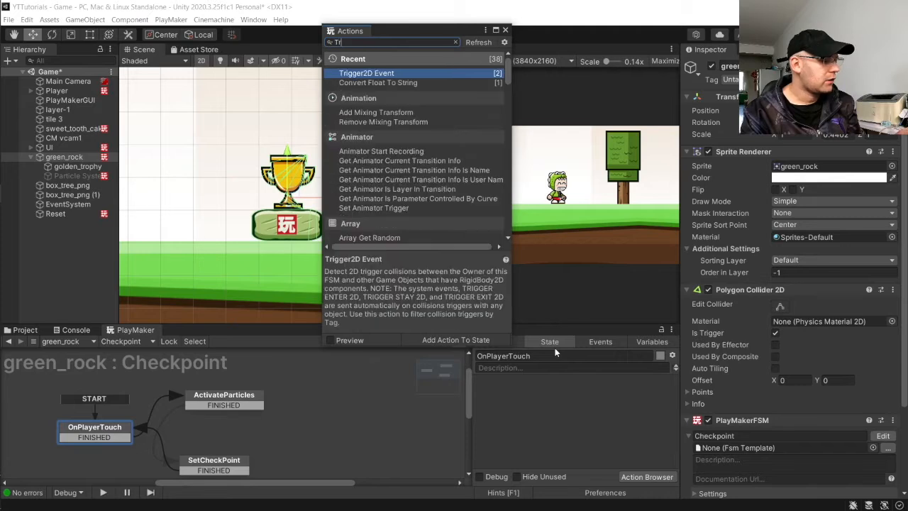
pyautogui.doubleClick(417, 74)
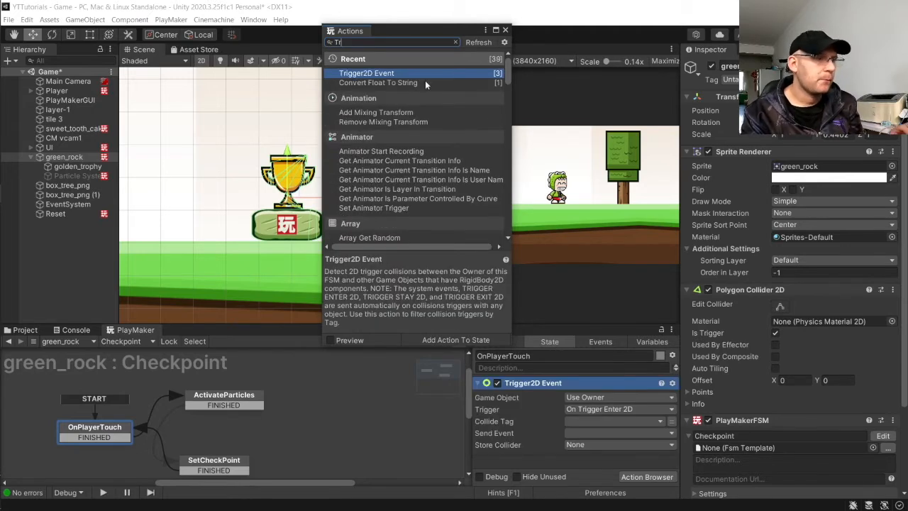
# - Set the Trigger2D Event action's collide tag to Player and its sent event to FINISHED
pyautogui.click(588, 421)
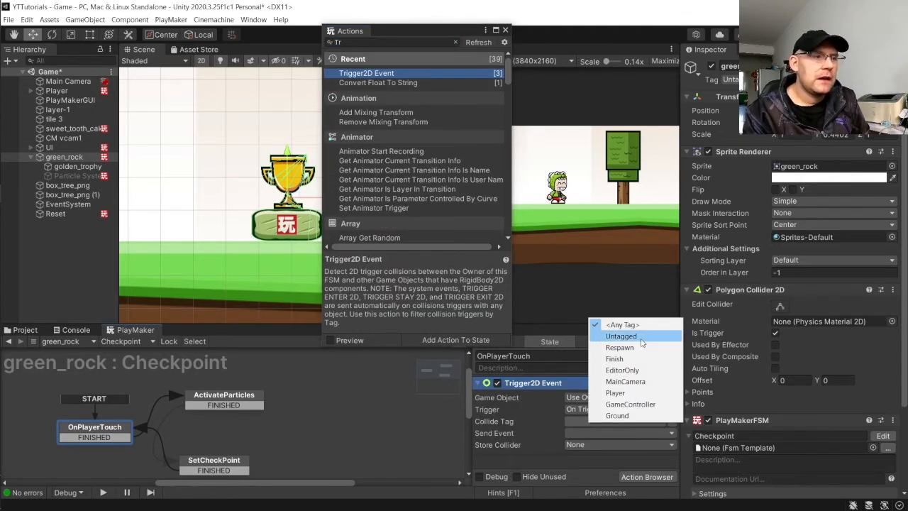
pyautogui.click(598, 391)
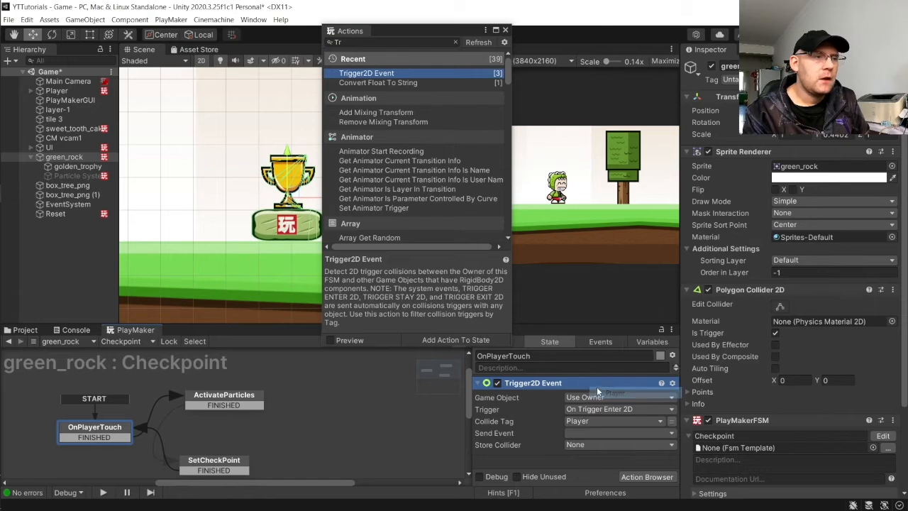
pyautogui.click(590, 432)
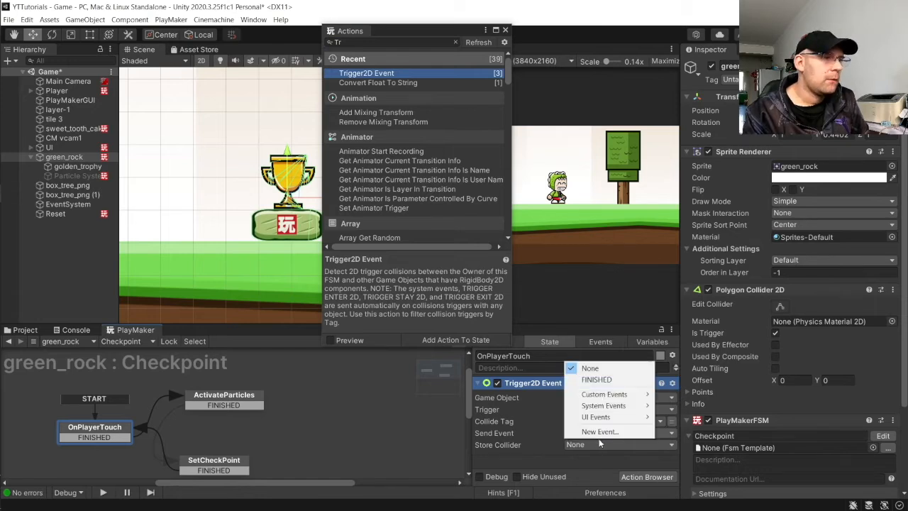
pyautogui.click(609, 386)
# - Add Activate Game Object and Next Frame Event actions to the ActivateParticles state, placing Activate Game Object first
pyautogui.click(248, 401)
pyautogui.moveTo(376, 42); pyautogui.dragTo(75, 44)
pyautogui.write('ac')
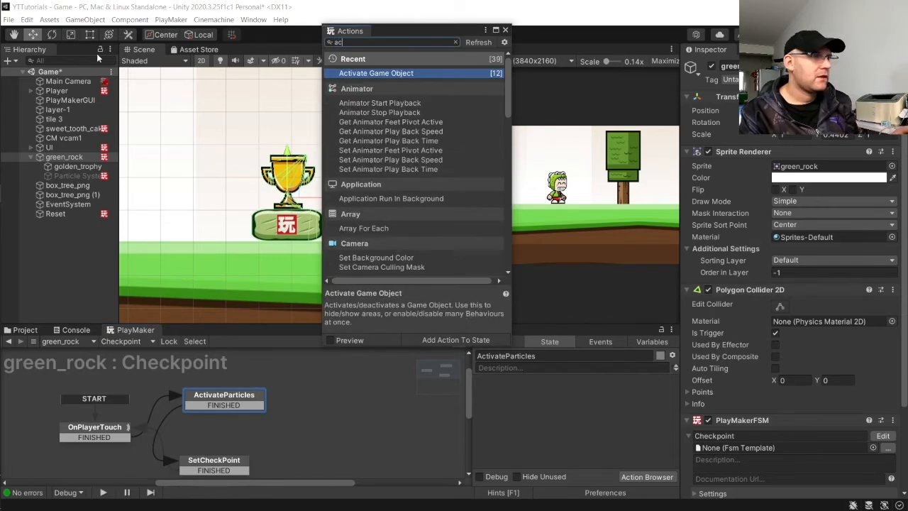
pyautogui.doubleClick(388, 73)
pyautogui.moveTo(376, 41); pyautogui.dragTo(163, 35)
pyautogui.write('next fra')
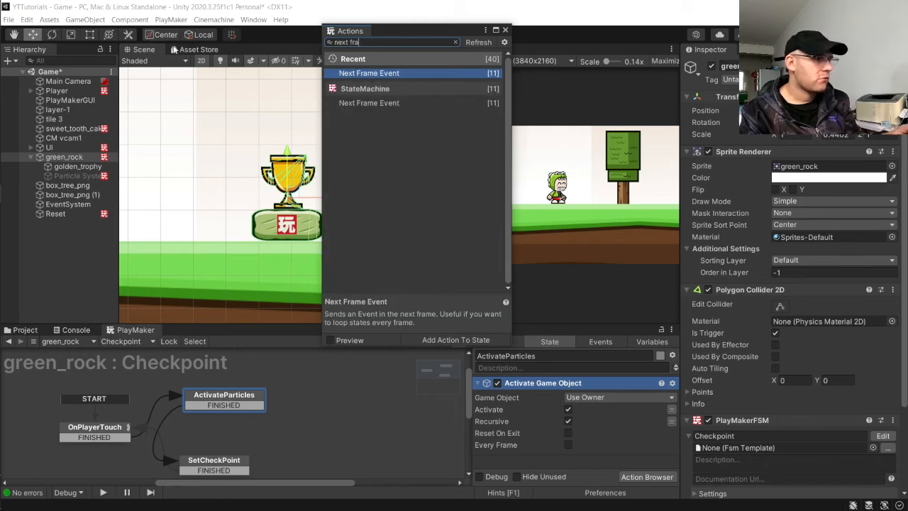
pyautogui.doubleClick(383, 73)
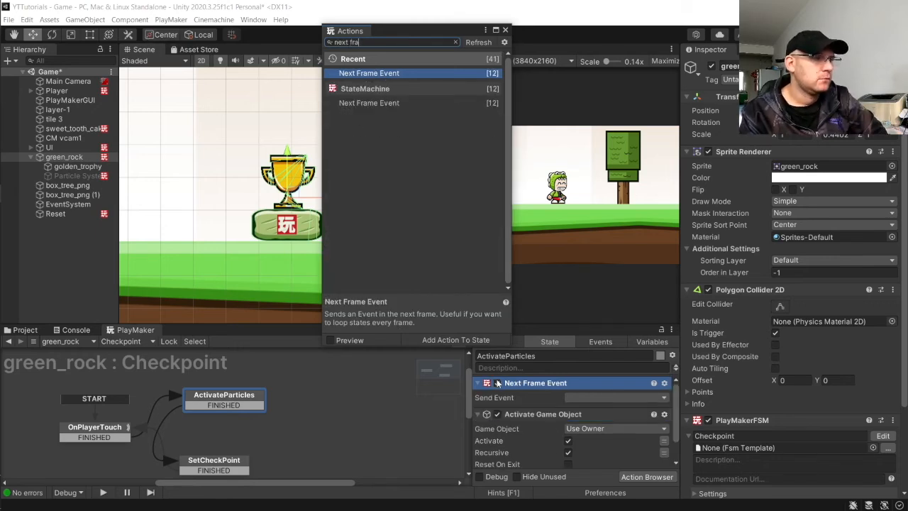
pyautogui.moveTo(563, 415); pyautogui.dragTo(560, 398)
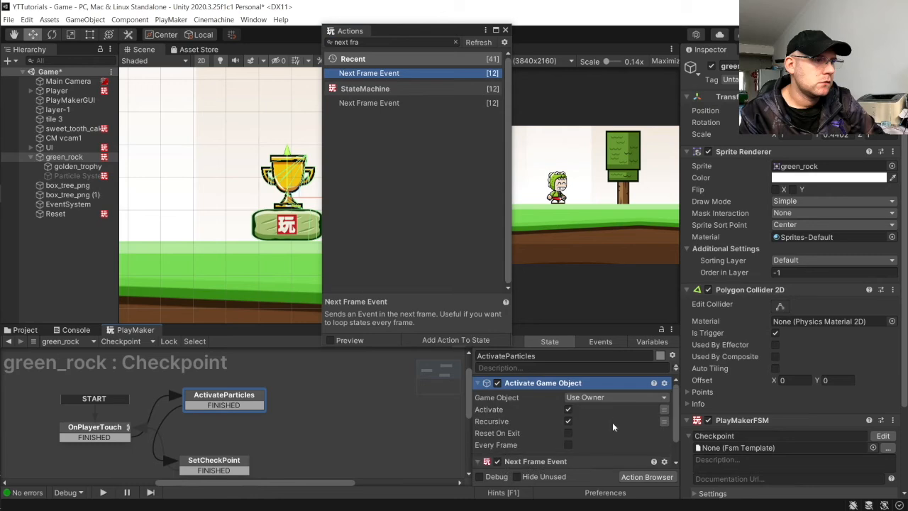
# - Make the Next Frame Event action in ActivateParticles send the FINISHED event
pyautogui.scroll(-1, 592, 406)
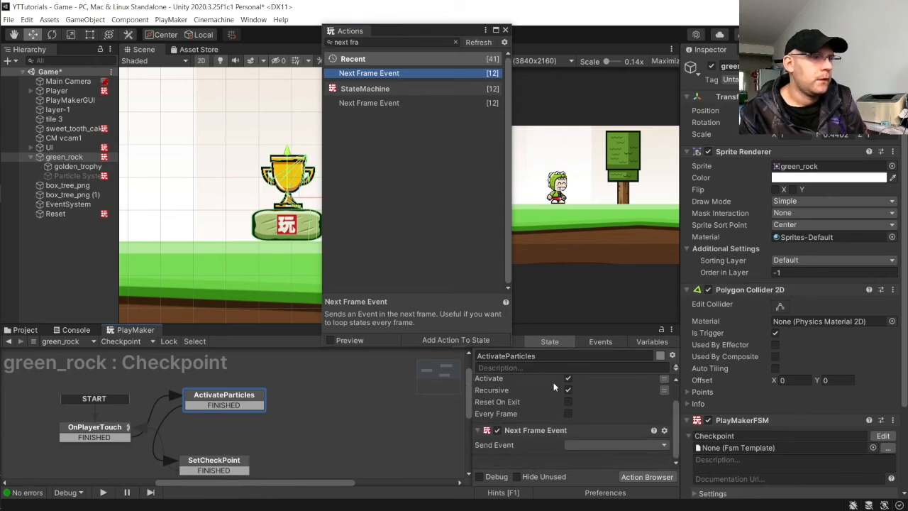
pyautogui.scroll(1, 580, 441)
pyautogui.scroll(-1, 584, 447)
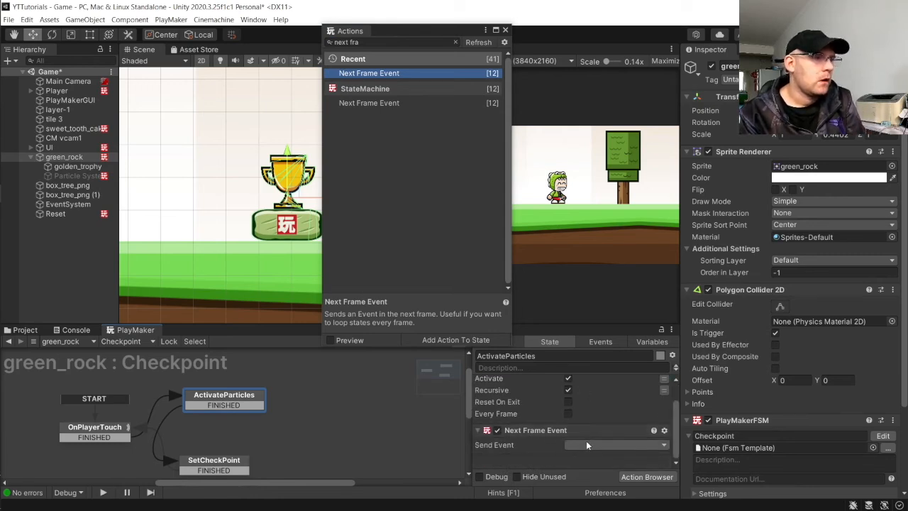
pyautogui.click(586, 444)
pyautogui.click(599, 389)
pyautogui.scroll(1, 553, 417)
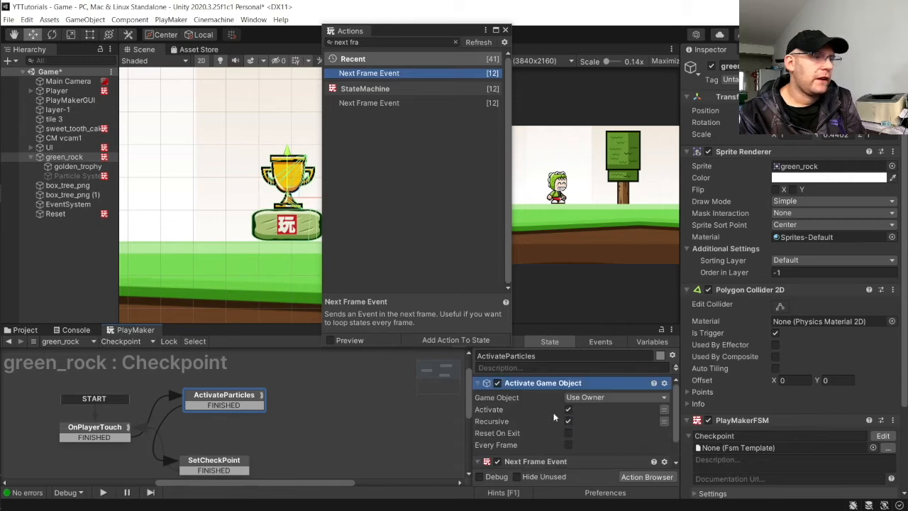
# - Switch the Activate Game Object action to a specified game object and assign green_rock's Particle System
pyautogui.click(584, 398)
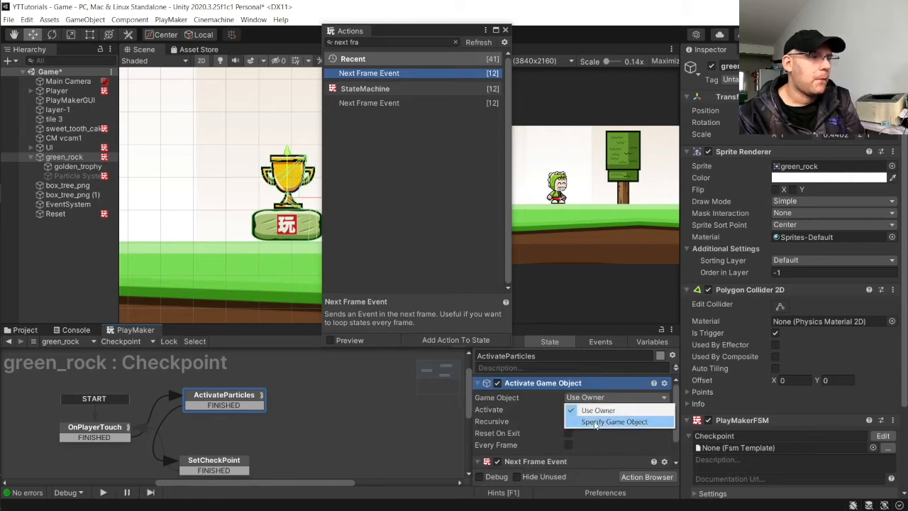
pyautogui.click(604, 420)
pyautogui.moveTo(42, 175); pyautogui.dragTo(583, 405)
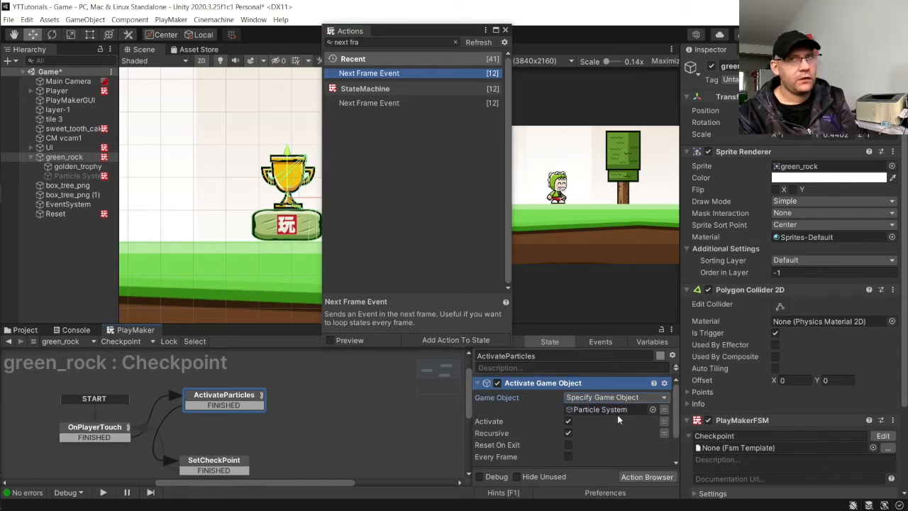
# - Move the SetCheckPoint state slightly up and check how the OnPlayerTouch, ActivateParticles and SetCheckPoint states are connected
pyautogui.moveTo(238, 455); pyautogui.dragTo(238, 449)
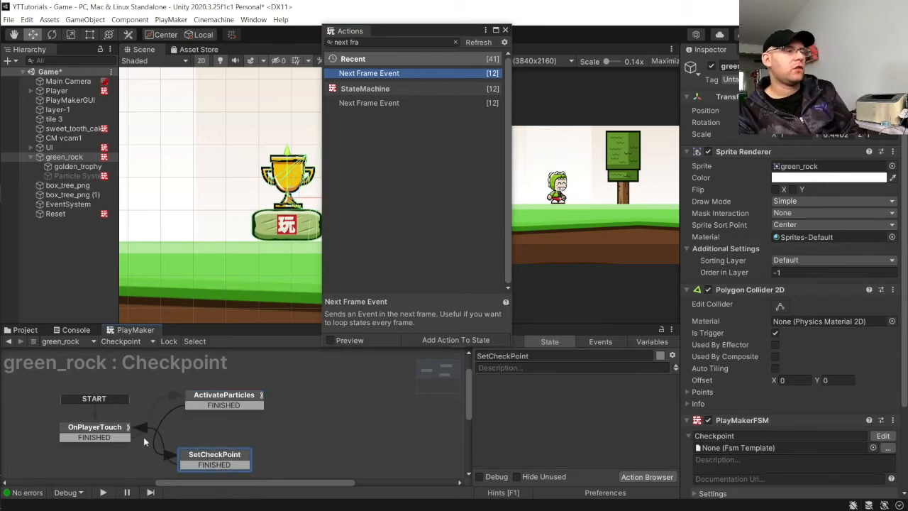
pyautogui.click(104, 439)
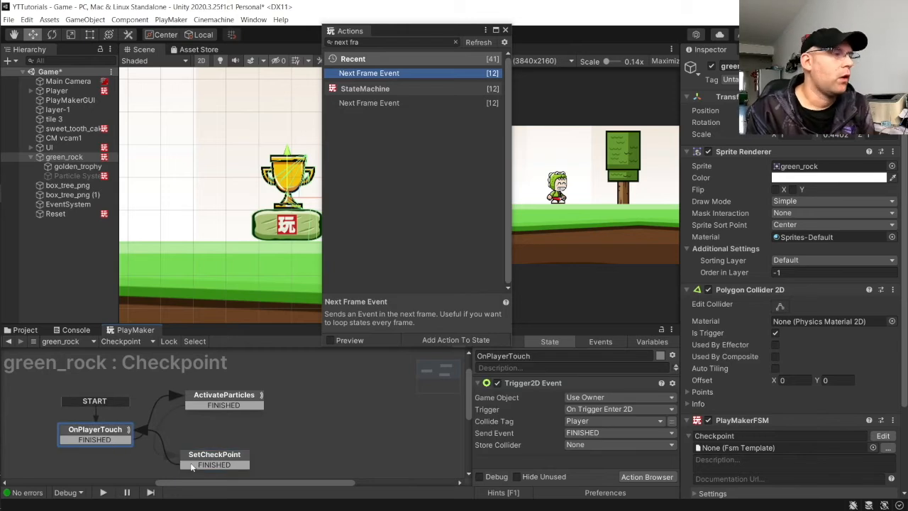
pyautogui.click(198, 461)
pyautogui.click(86, 441)
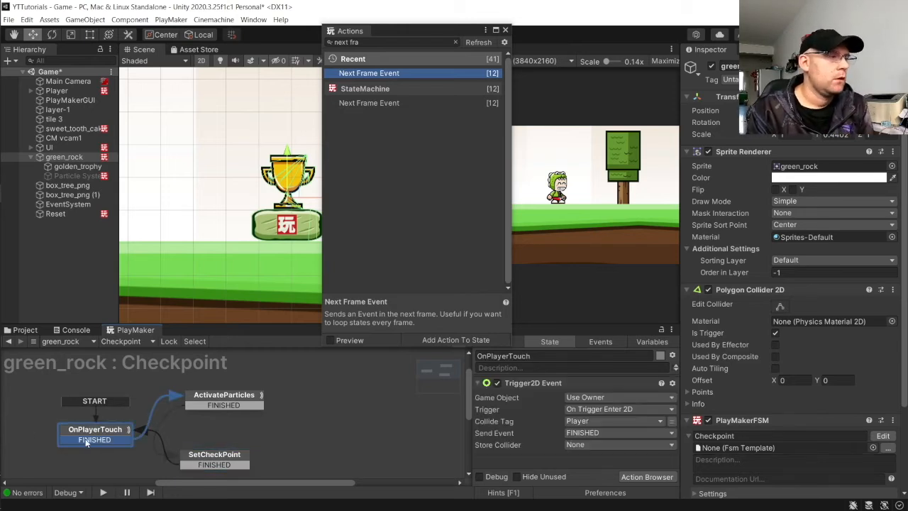
pyautogui.click(245, 400)
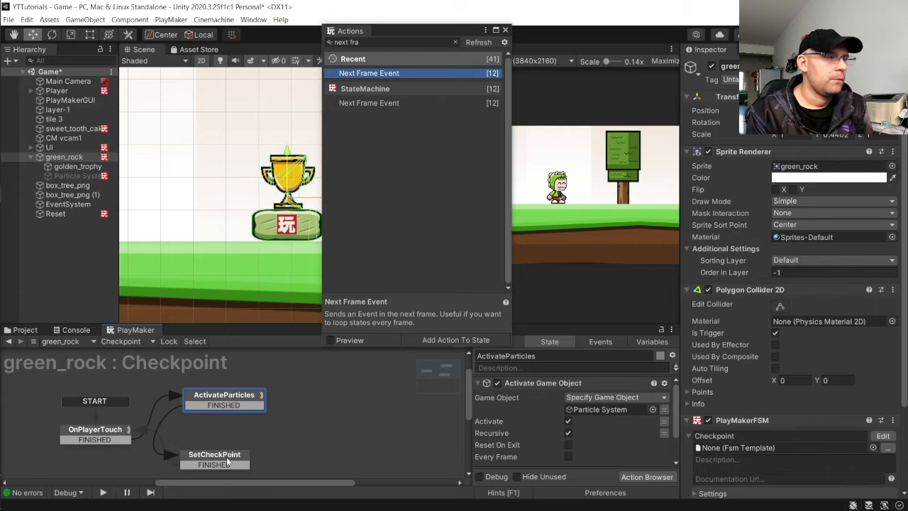
# - Add a Set Position 2d action to the SetCheckPoint state
pyautogui.click(228, 463)
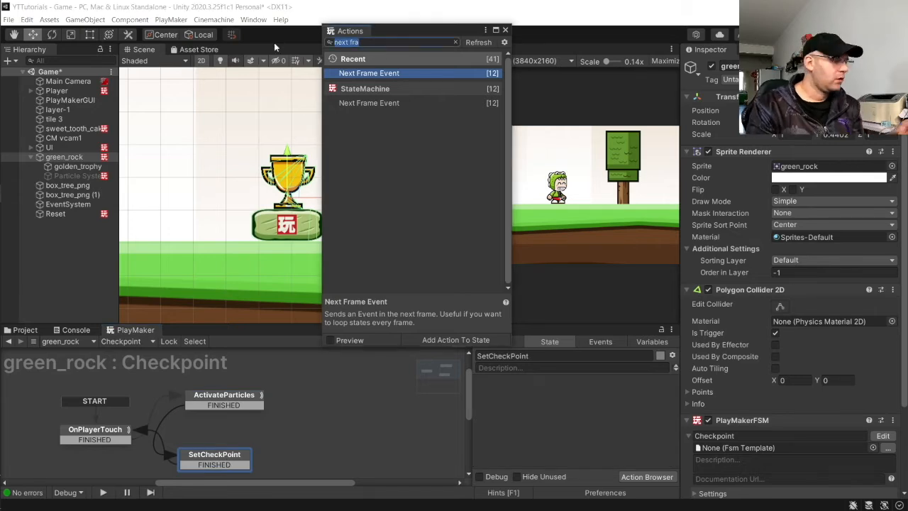
pyautogui.write('set position')
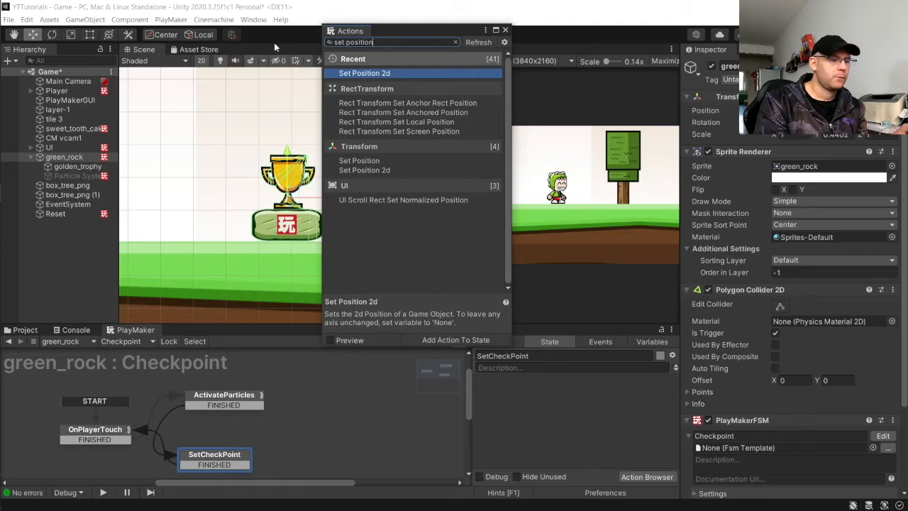
pyautogui.press('Return')
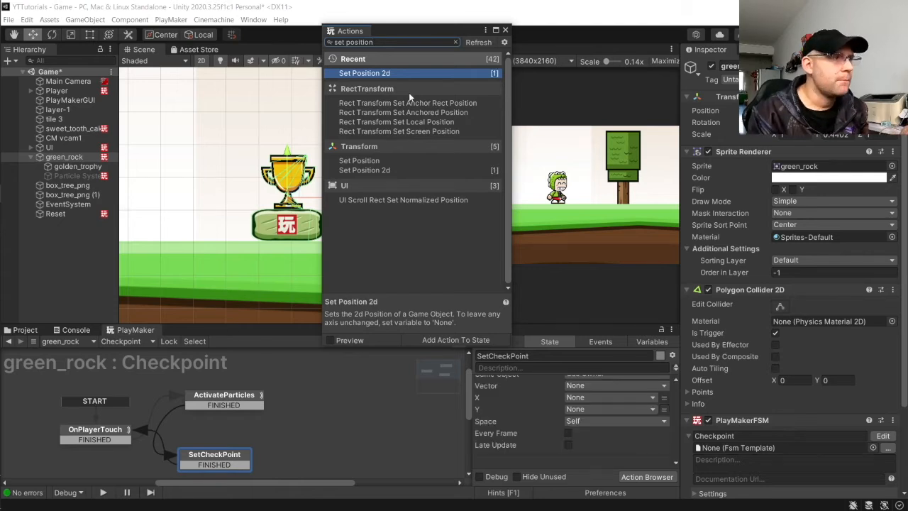
# - Add a Next Frame Event action to SetCheckPoint, close the action browser and place Set Position 2d first
pyautogui.click(390, 42)
pyautogui.write('ext')
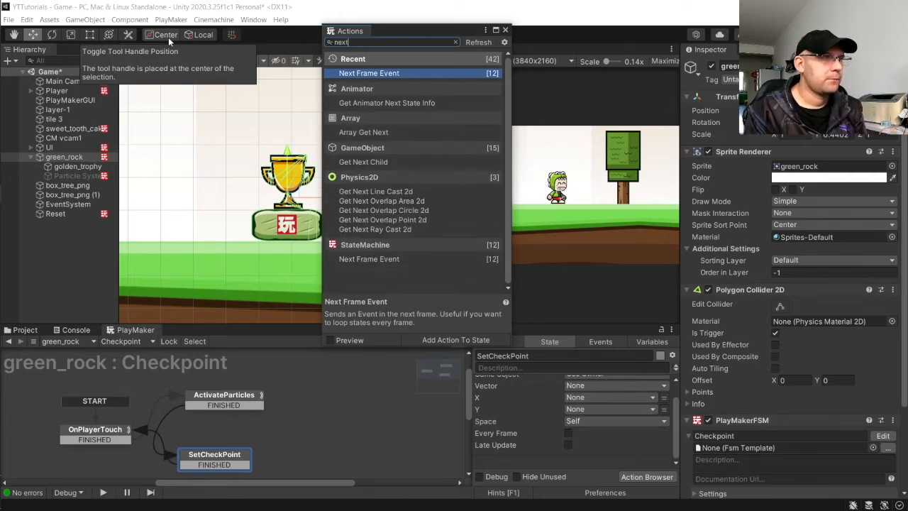
pyautogui.press('Return')
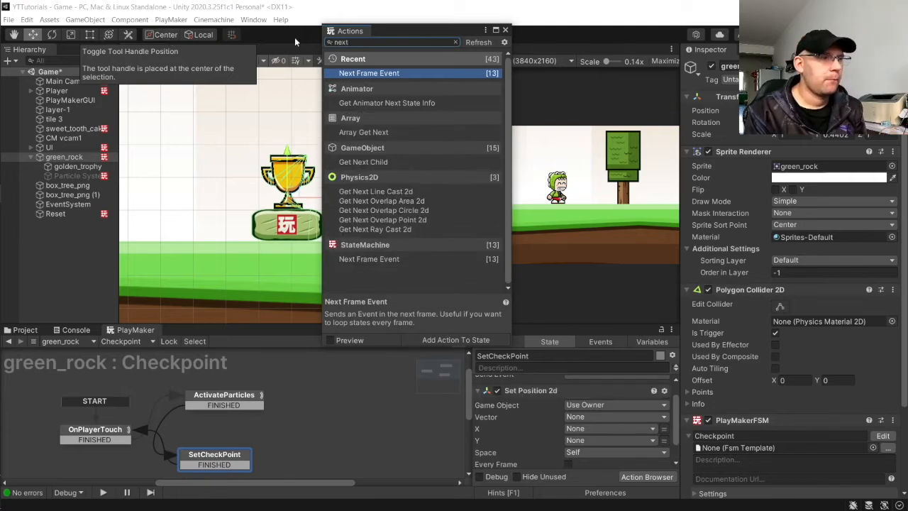
pyautogui.click(505, 32)
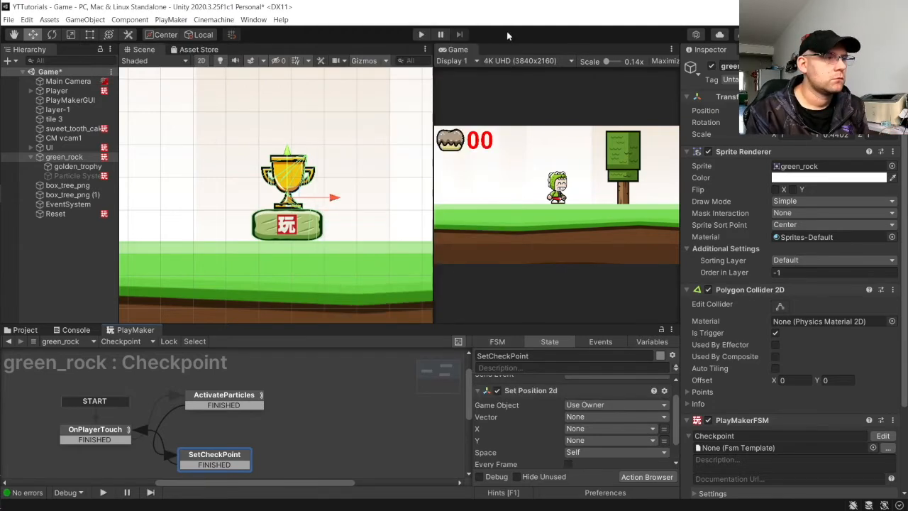
pyautogui.moveTo(631, 413); pyautogui.dragTo(558, 384)
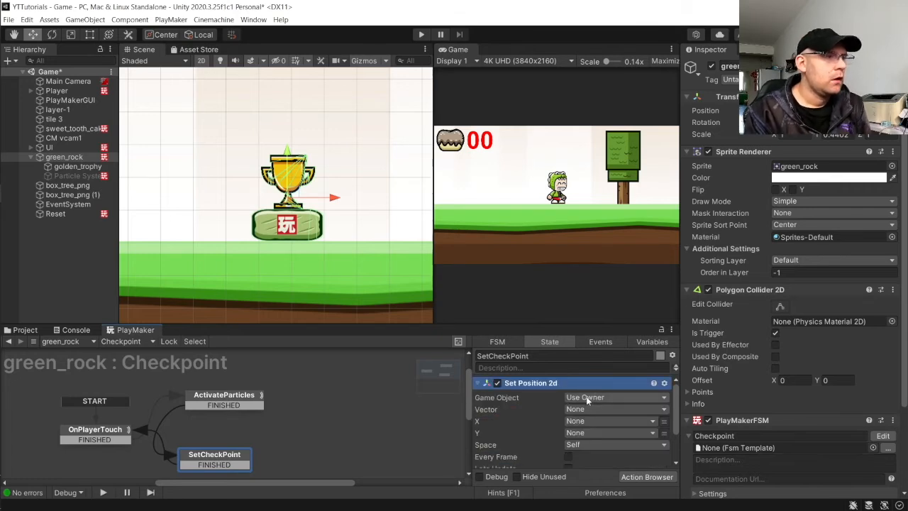
# - Switch the Set Position 2d action to a specified game object and assign Player
pyautogui.click(588, 398)
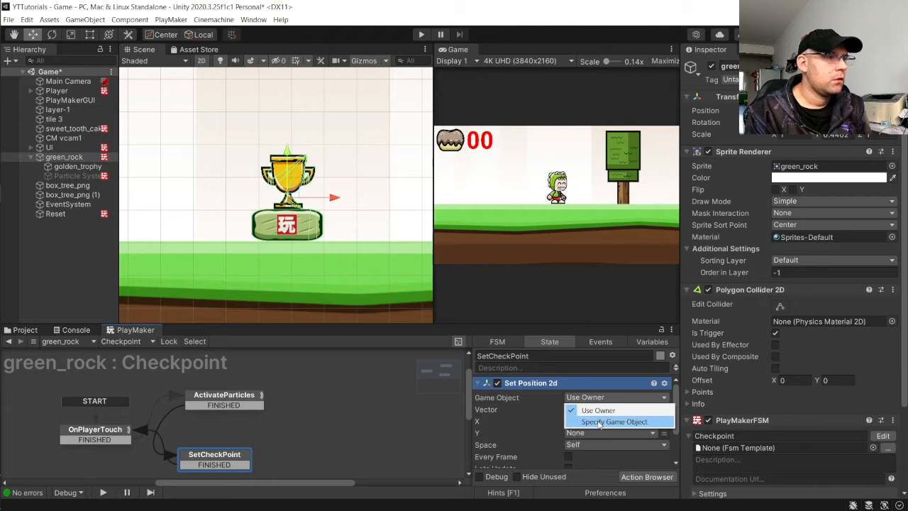
pyautogui.click(601, 422)
pyautogui.moveTo(56, 91); pyautogui.dragTo(621, 412)
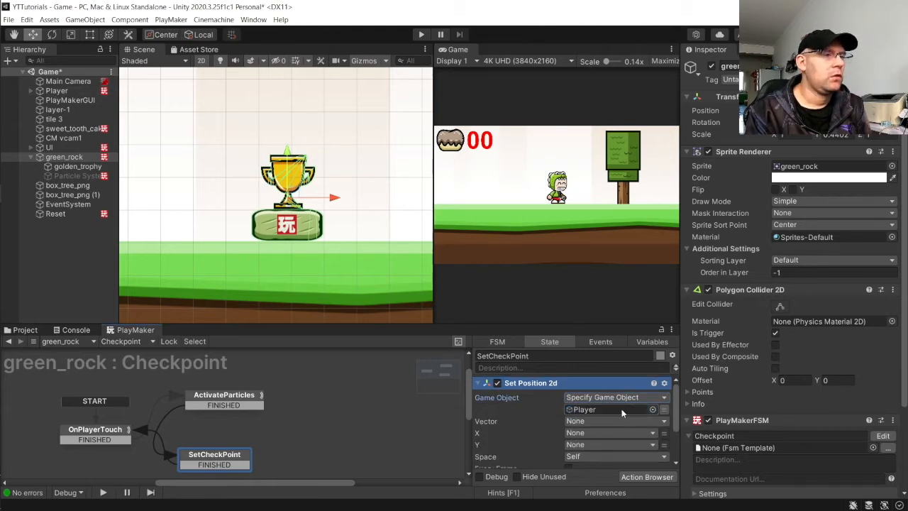
pyautogui.click(584, 422)
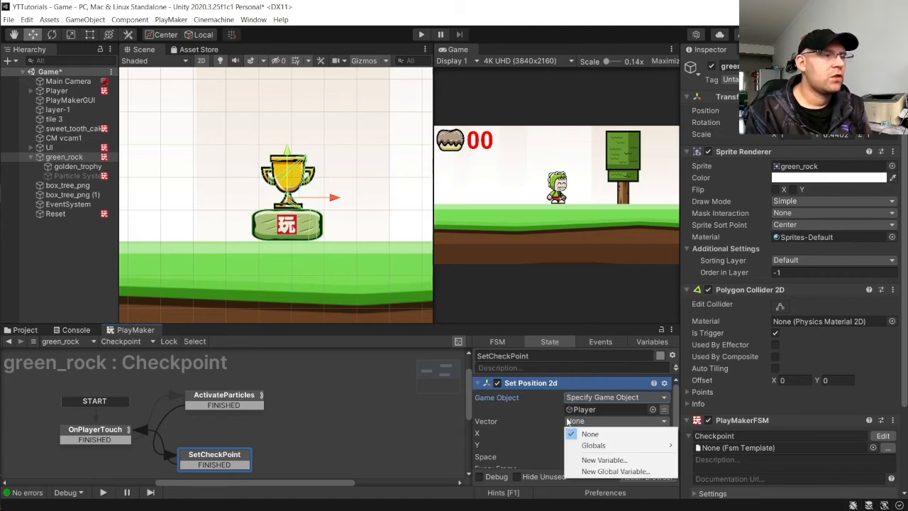
pyautogui.click(496, 422)
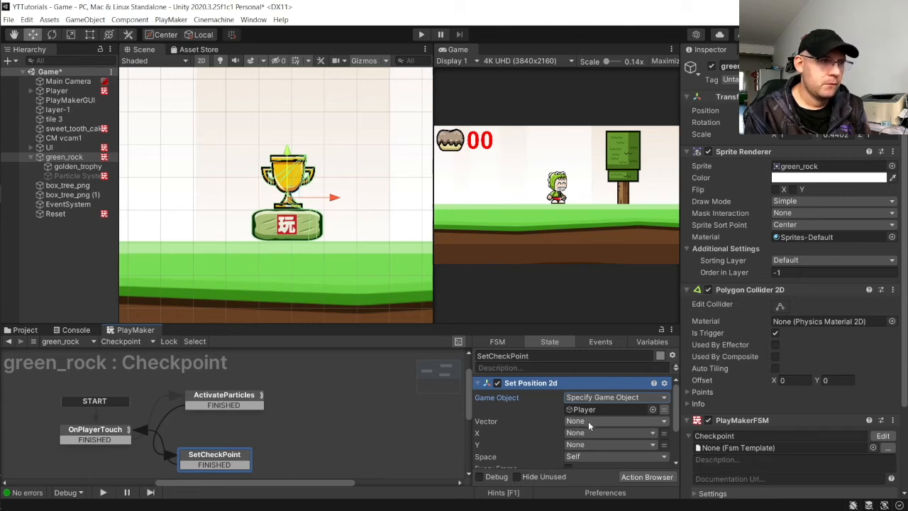
# - Replace the Set Position 2d action in SetCheckPoint with Get Position 2d and close the action browser
pyautogui.press('Delete')
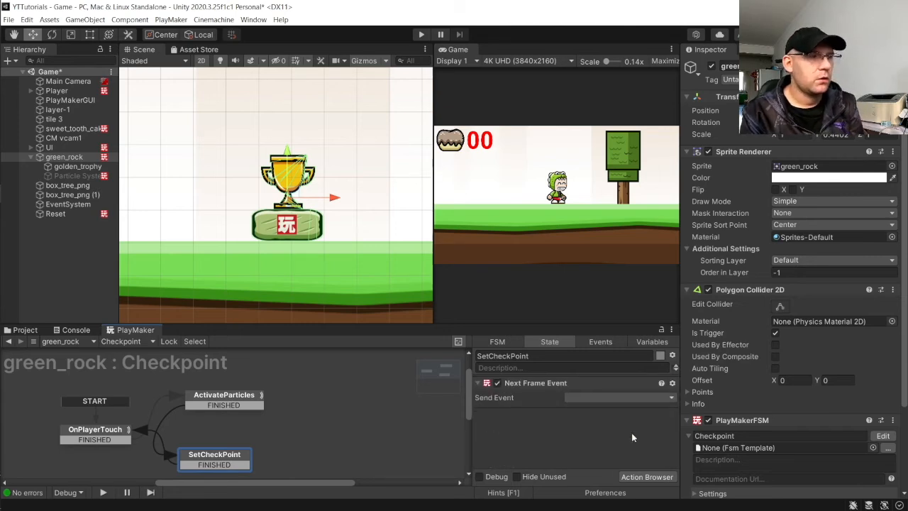
pyautogui.click(645, 476)
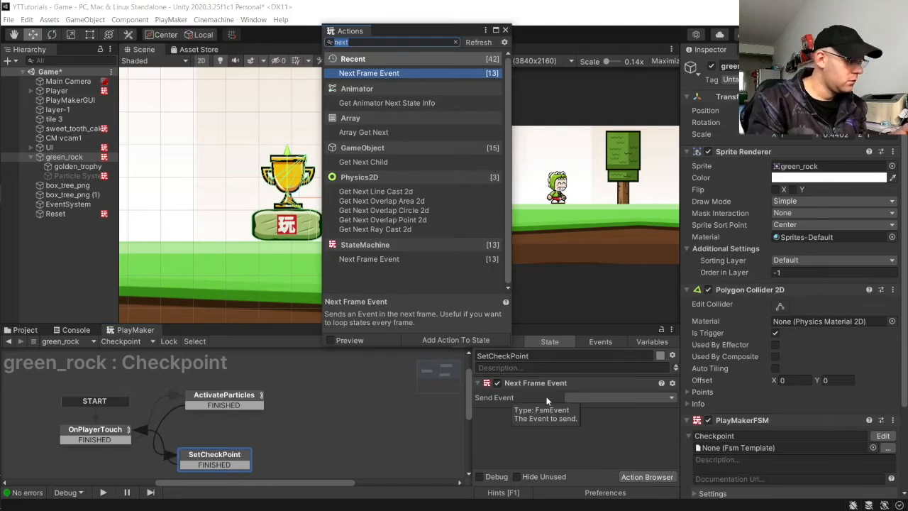
pyautogui.write('get')
pyautogui.press('Return')
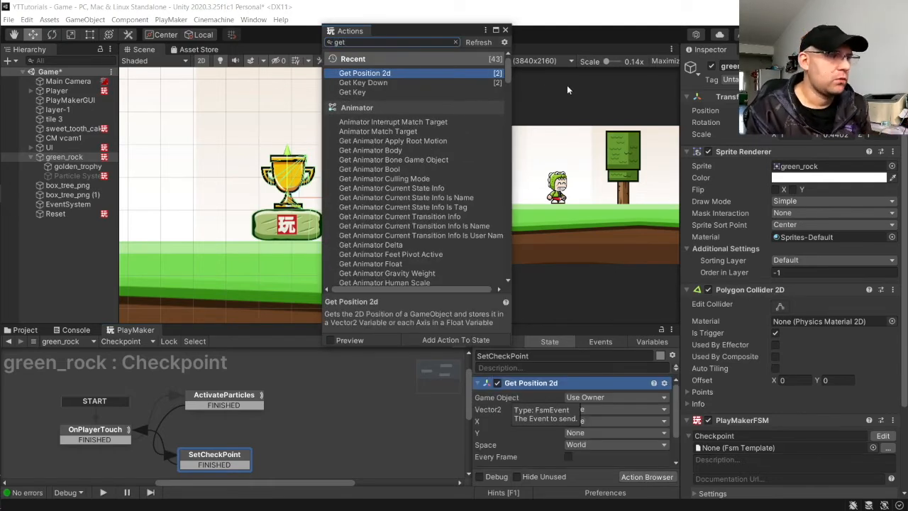
pyautogui.click(506, 31)
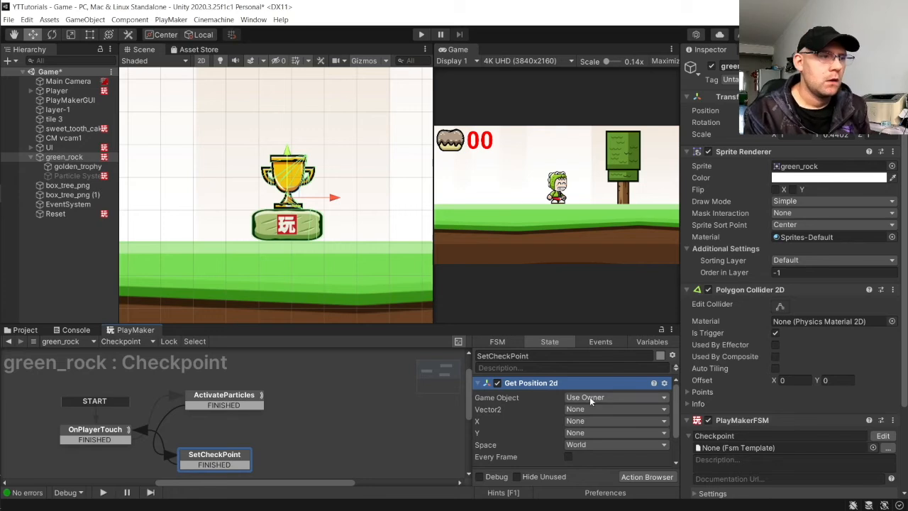
# - Make Get Position 2d read the specified game object Player and store its Vector2 in the global variable PlayerPOS
pyautogui.click(587, 397)
pyautogui.click(603, 419)
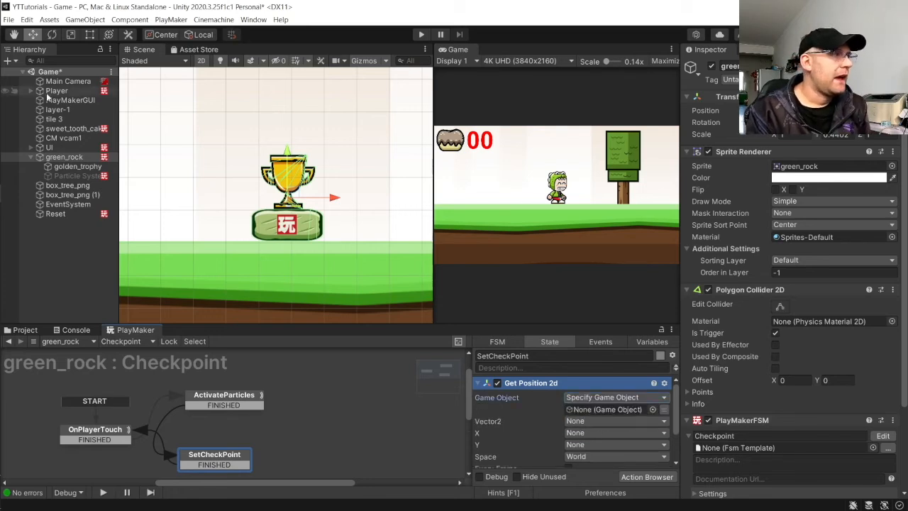
pyautogui.moveTo(59, 91); pyautogui.dragTo(605, 410)
pyautogui.click(600, 421)
pyautogui.moveTo(616, 446)
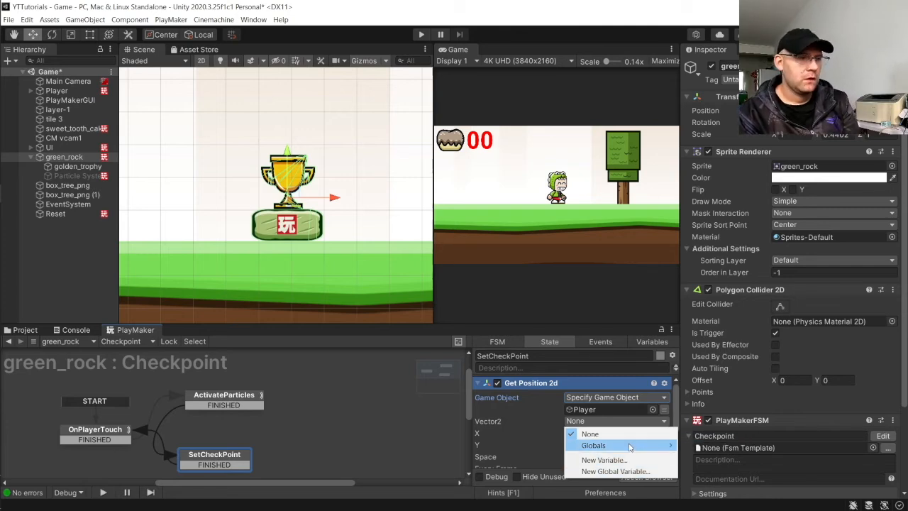
pyautogui.click(694, 445)
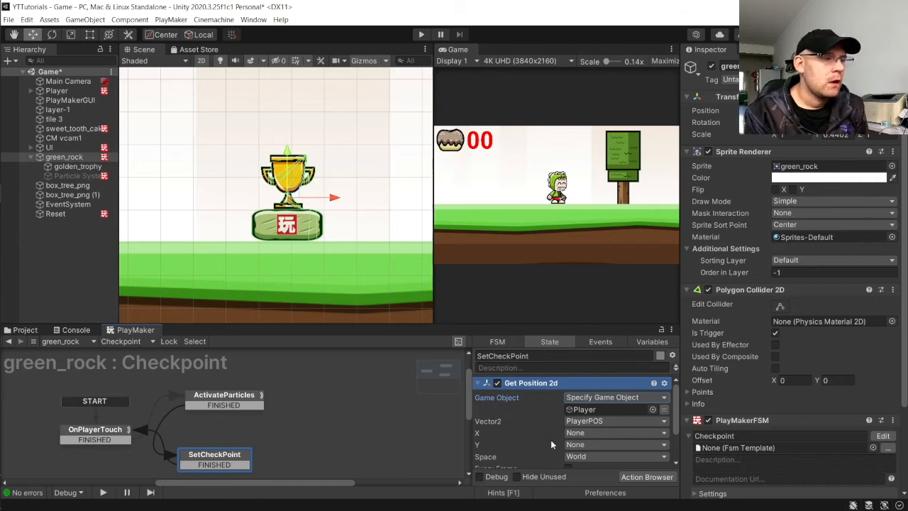
# - Set the Next Frame Event action in SetCheckPoint to send FINISHED
pyautogui.scroll(-2, 550, 439)
pyautogui.click(582, 444)
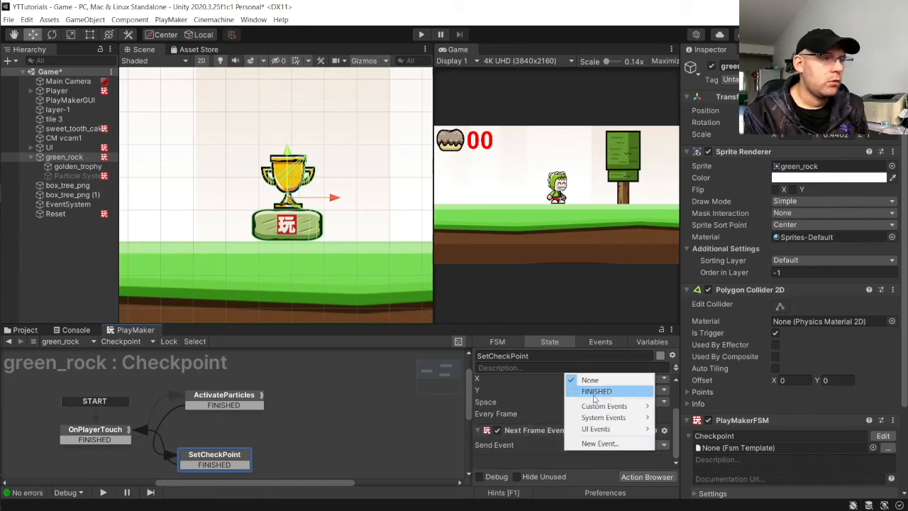
pyautogui.click(595, 392)
# - Review the OnPlayerTouch, ActivateParticles and SetCheckPoint states of green_rock and the FSM on its Particle System
pyautogui.click(114, 435)
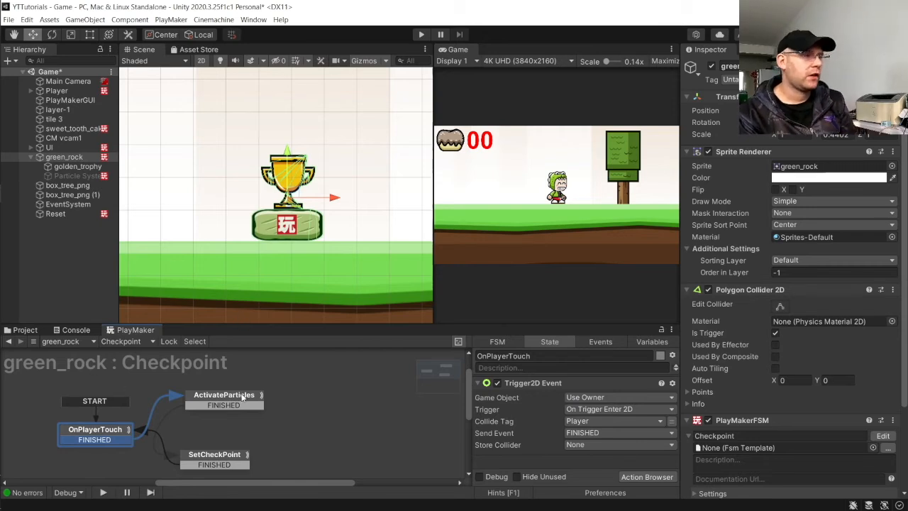
pyautogui.click(224, 395)
pyautogui.click(75, 175)
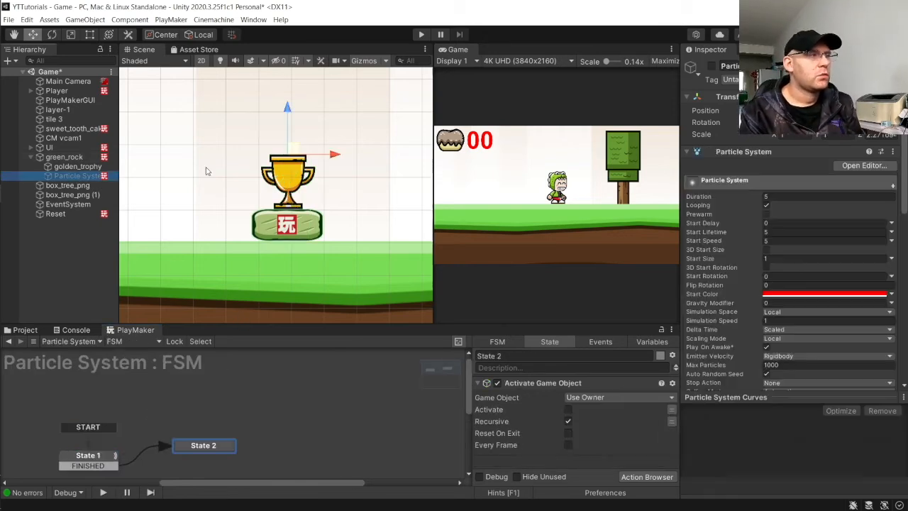
pyautogui.click(64, 157)
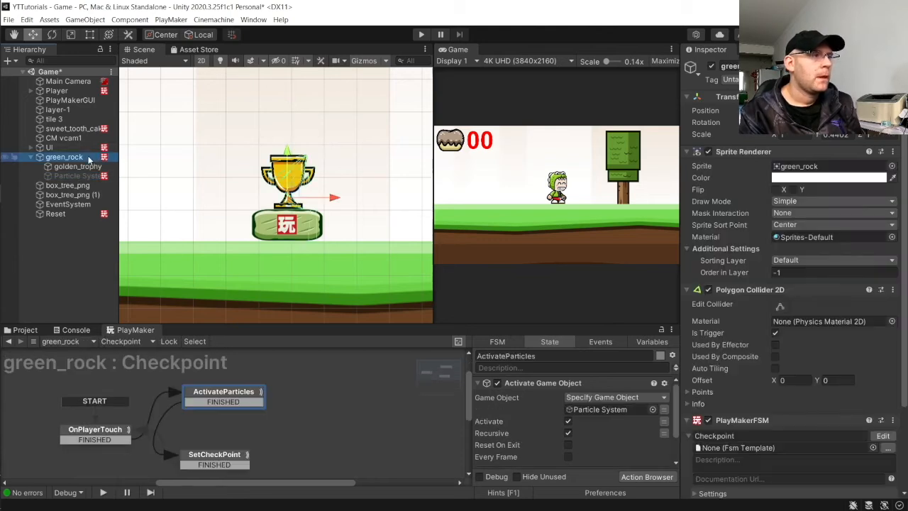
pyautogui.click(222, 459)
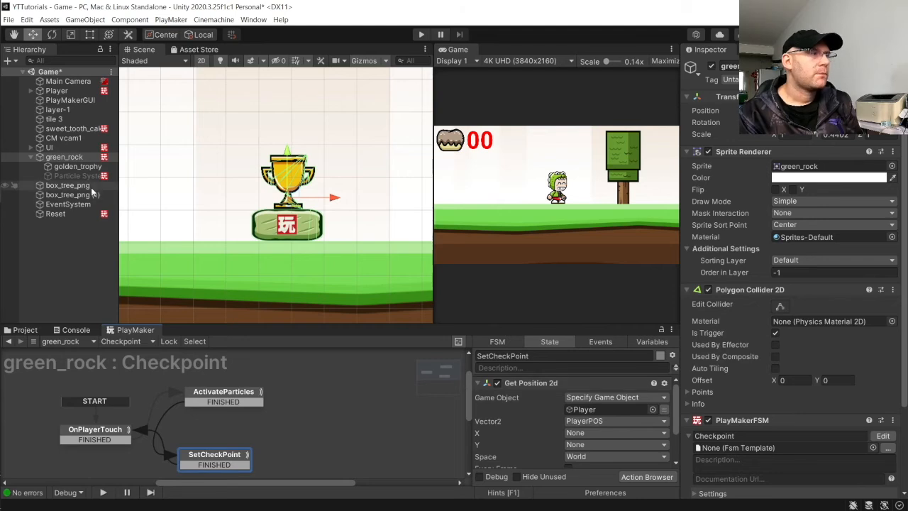
pyautogui.click(77, 175)
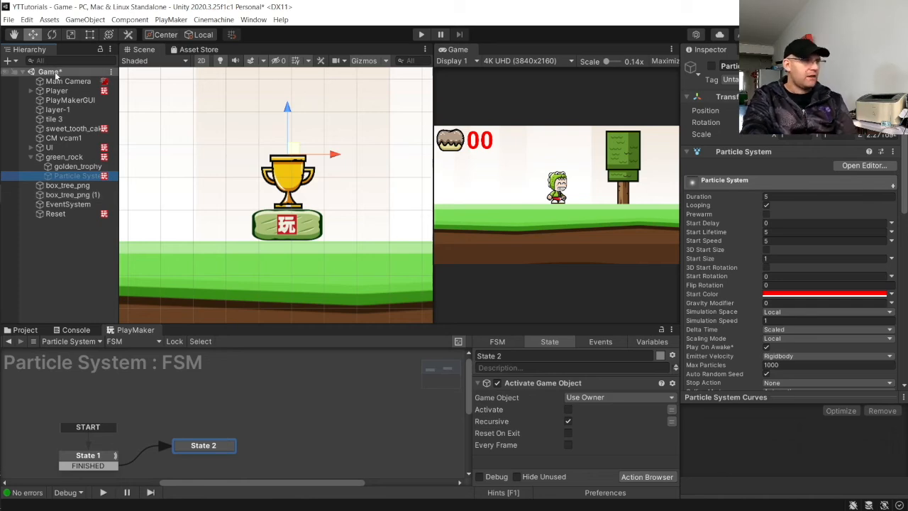
# - Remove the third PlayMakerFSM component, named FSM, from the Player object
pyautogui.click(58, 92)
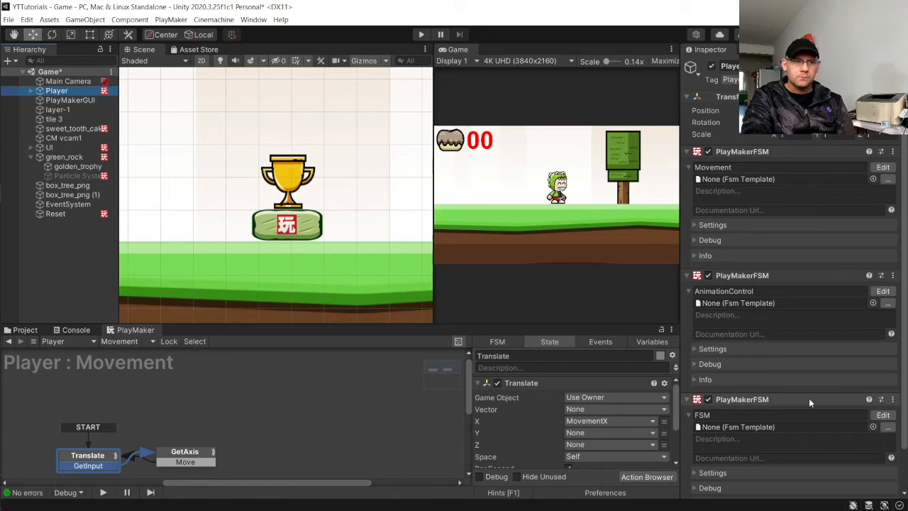
pyautogui.click(892, 399)
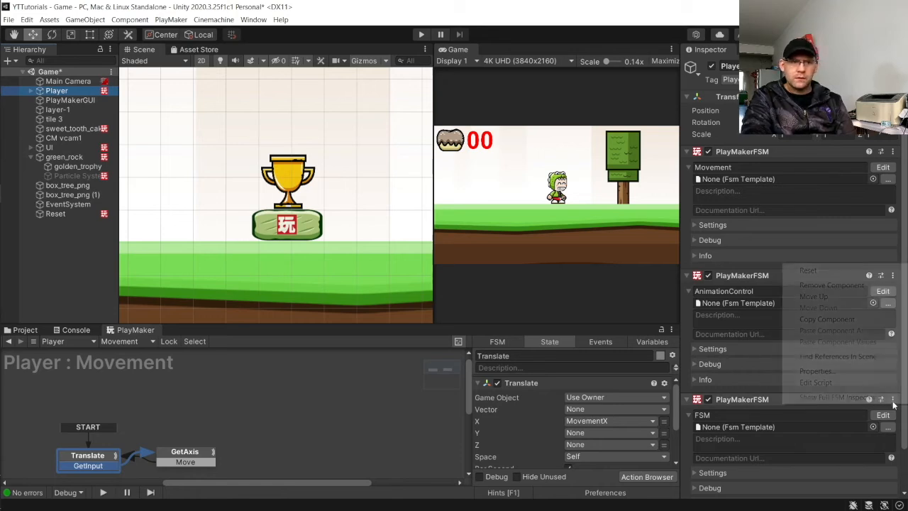
pyautogui.click(840, 285)
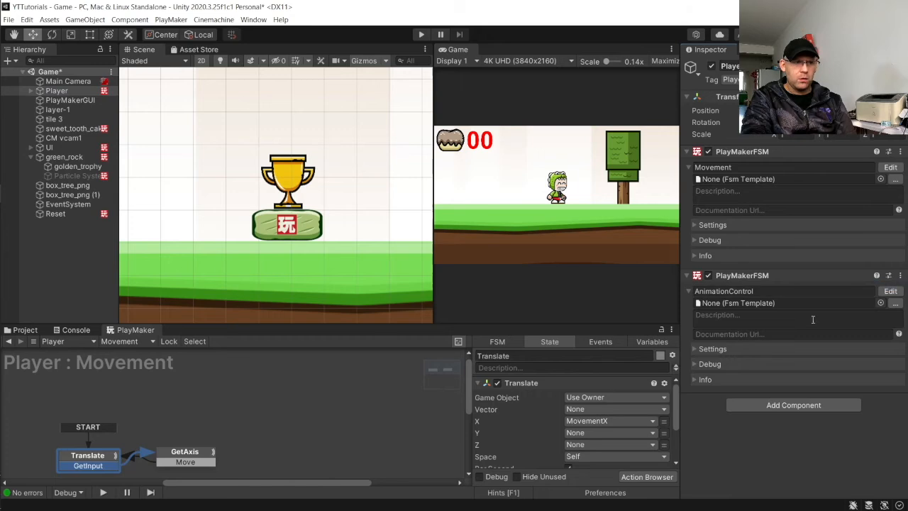
# - Add a new FSM to Player and name it PlayerPOS
pyautogui.click(153, 341)
pyautogui.moveTo(133, 376)
pyautogui.click(225, 377)
pyautogui.click(713, 414)
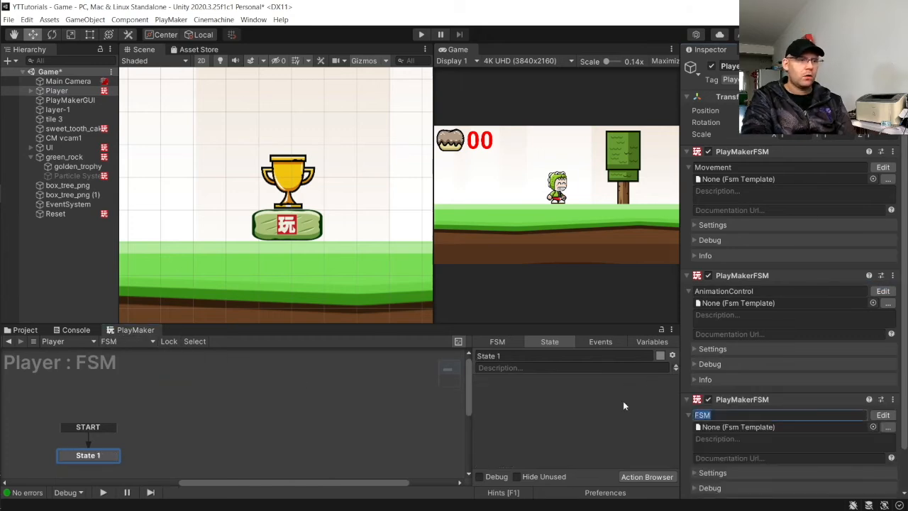
pyautogui.write('PlayerPOS')
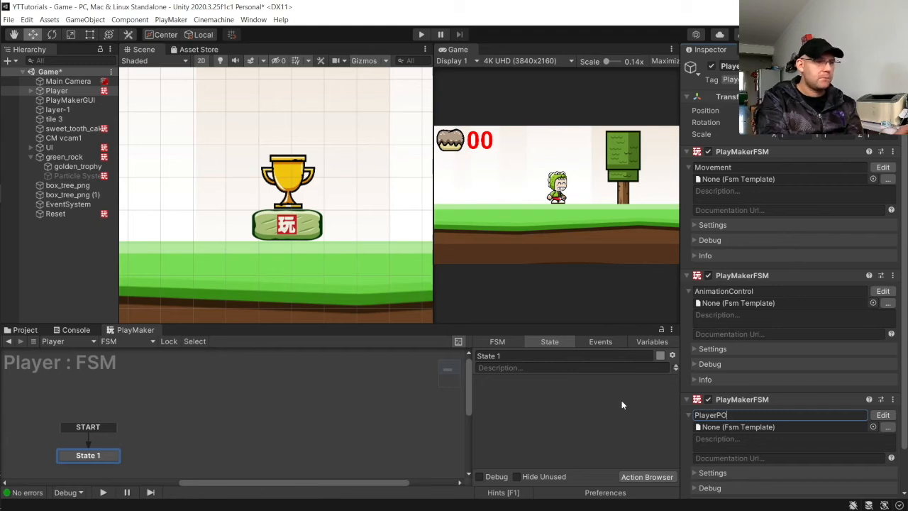
pyautogui.press('Return')
# - Rename the PlayerPOS FSM's start state to SetPos and add a Set Position 2d action to it
pyautogui.click(509, 355)
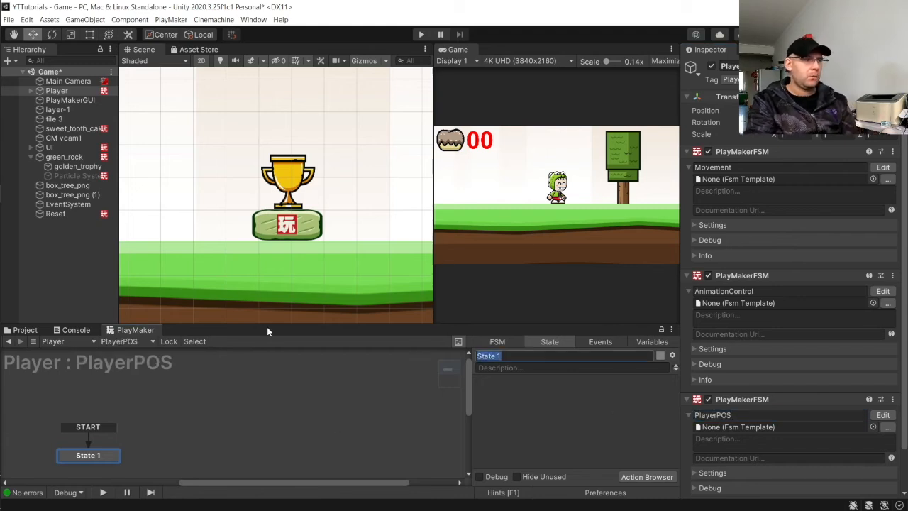
pyautogui.write('SetPos')
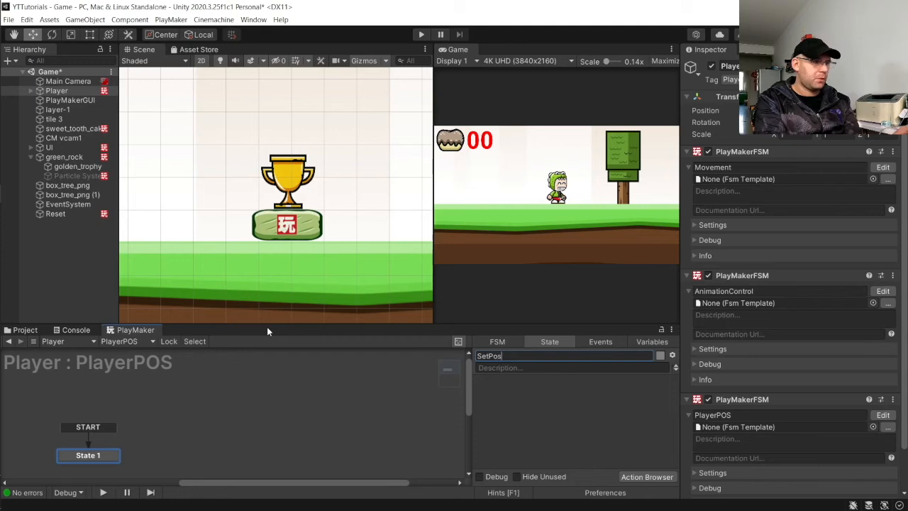
pyautogui.press('Return')
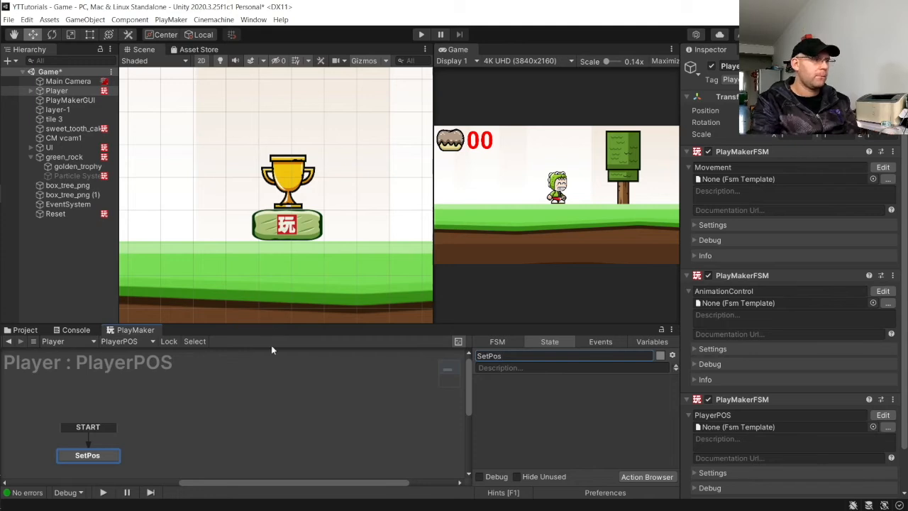
pyautogui.click(642, 476)
pyautogui.write('set')
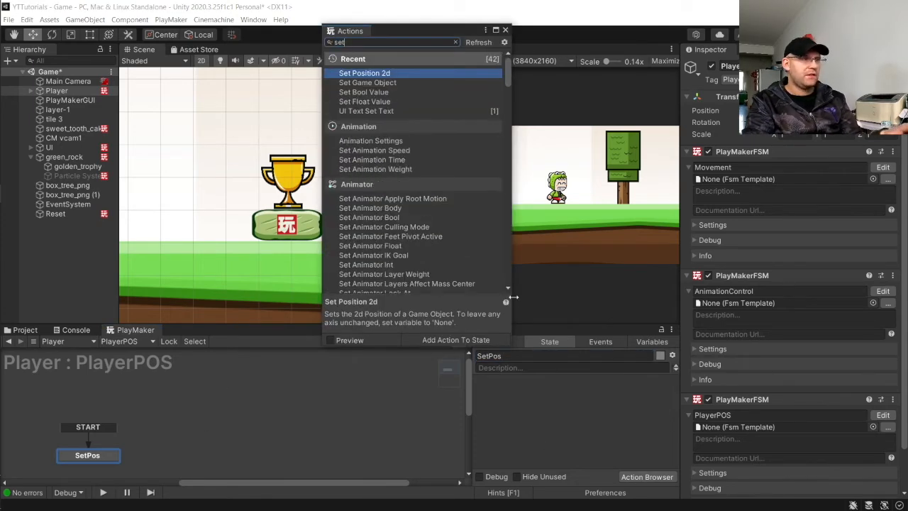
pyautogui.doubleClick(398, 74)
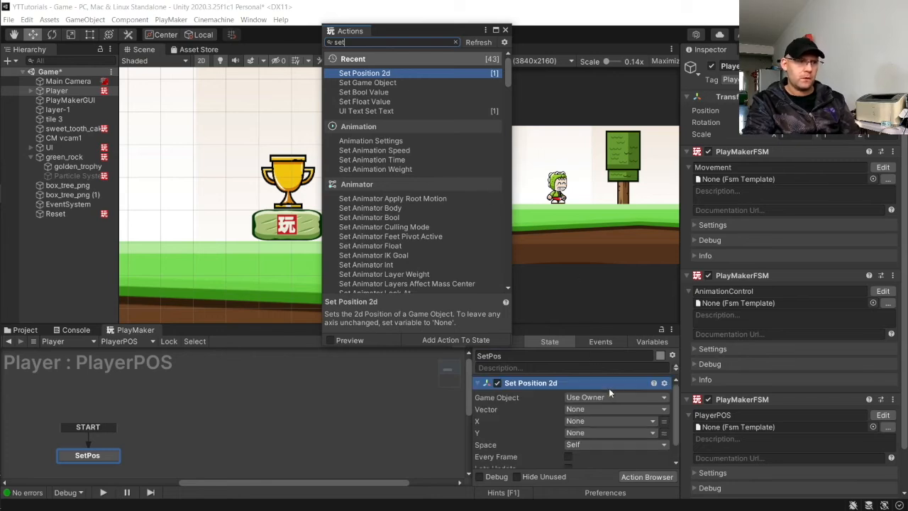
# - Keep the owner as the target of Set Position 2d, set its Vector to global PlayerPOS and close the action browser
pyautogui.click(604, 397)
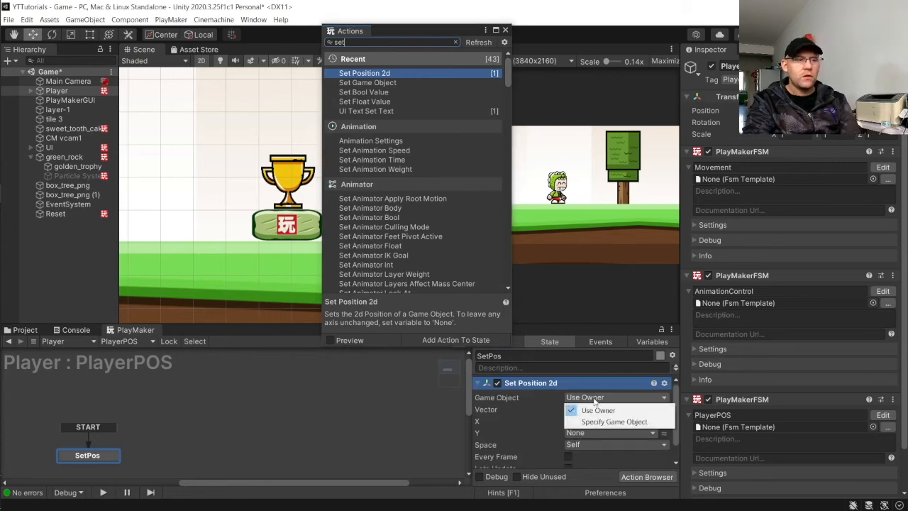
pyautogui.click(555, 406)
pyautogui.click(586, 410)
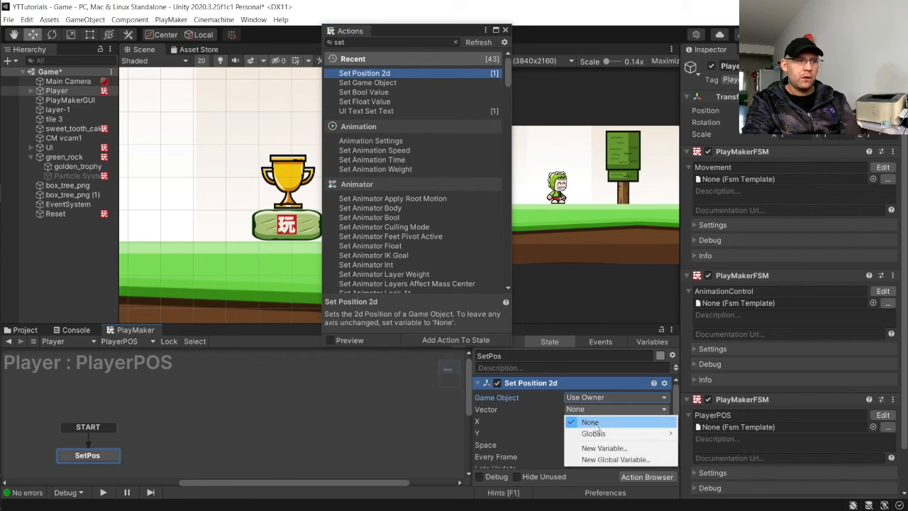
pyautogui.moveTo(603, 431)
pyautogui.click(691, 433)
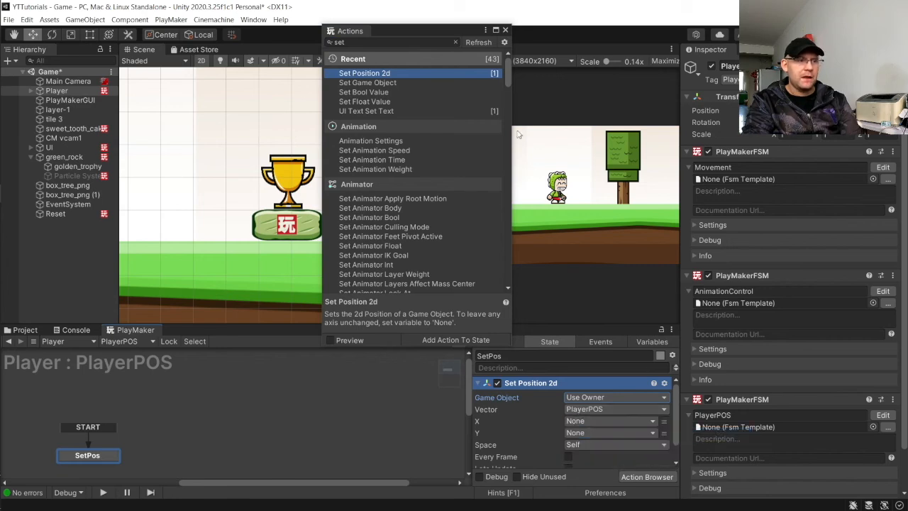
pyautogui.click(505, 29)
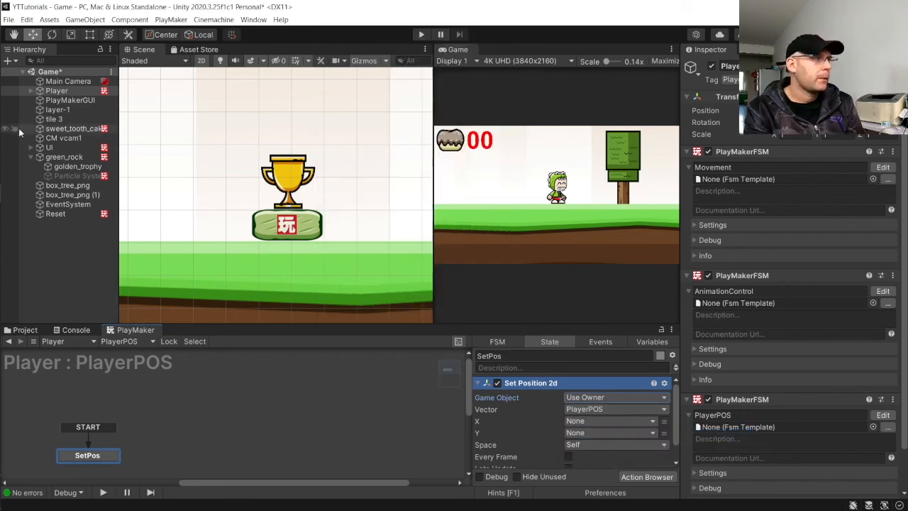
# - Expand Player, examine the components of its Run child and return to the Player object
pyautogui.click(31, 91)
pyautogui.click(59, 101)
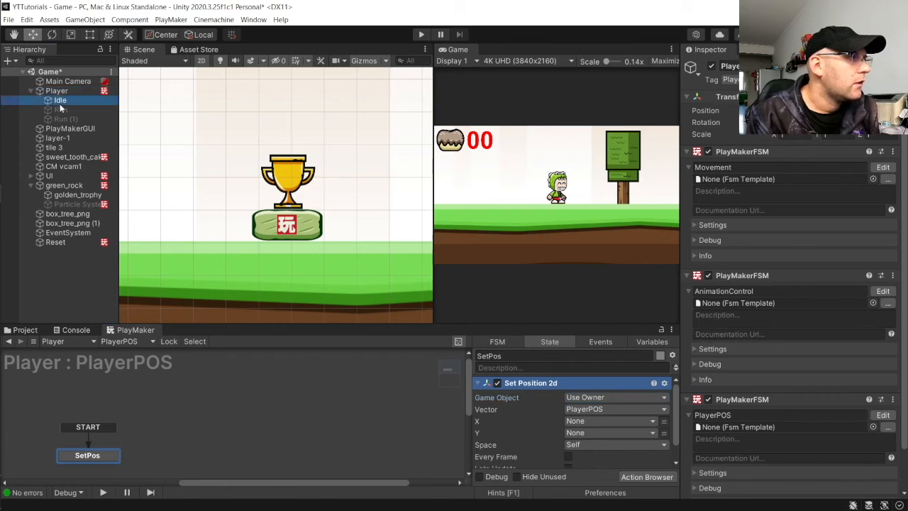
pyautogui.click(59, 108)
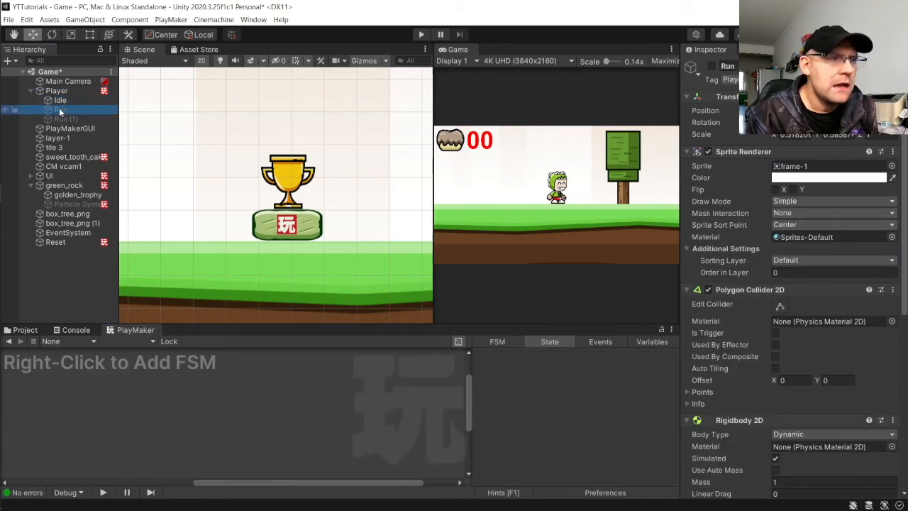
pyautogui.scroll(-5, 783, 324)
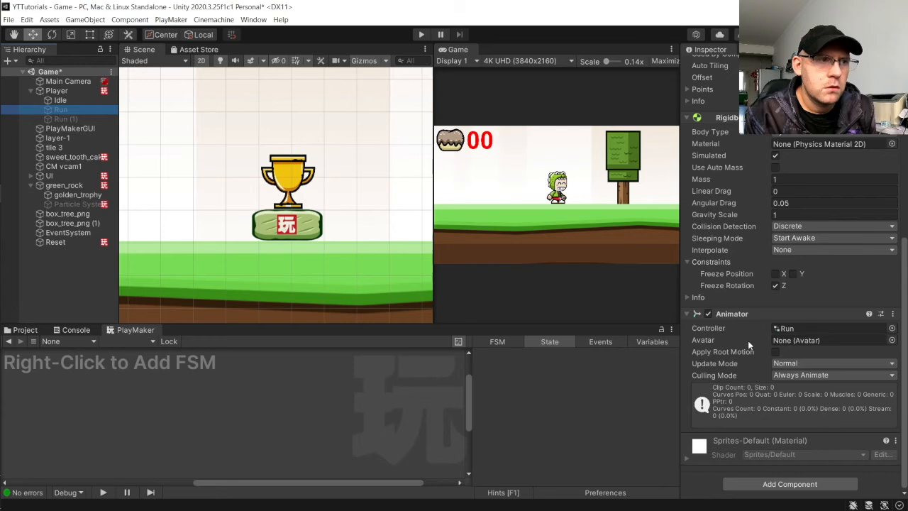
pyautogui.click(57, 92)
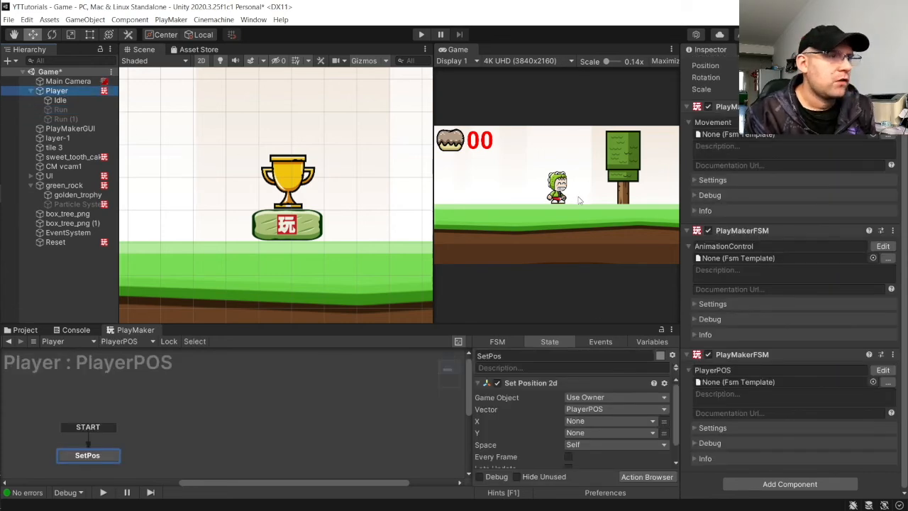
# - Collapse the Player object's children and save the scene
pyautogui.click(29, 92)
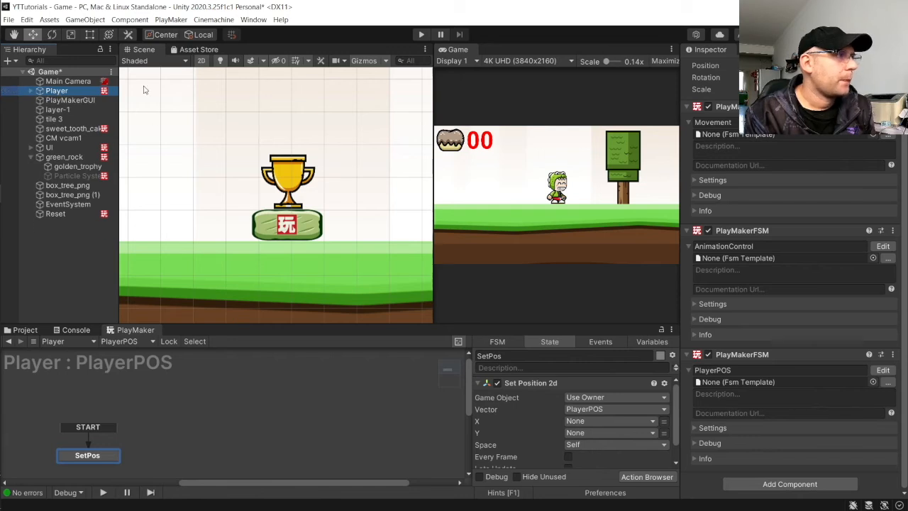
pyautogui.hotkey('ctrl', 's')
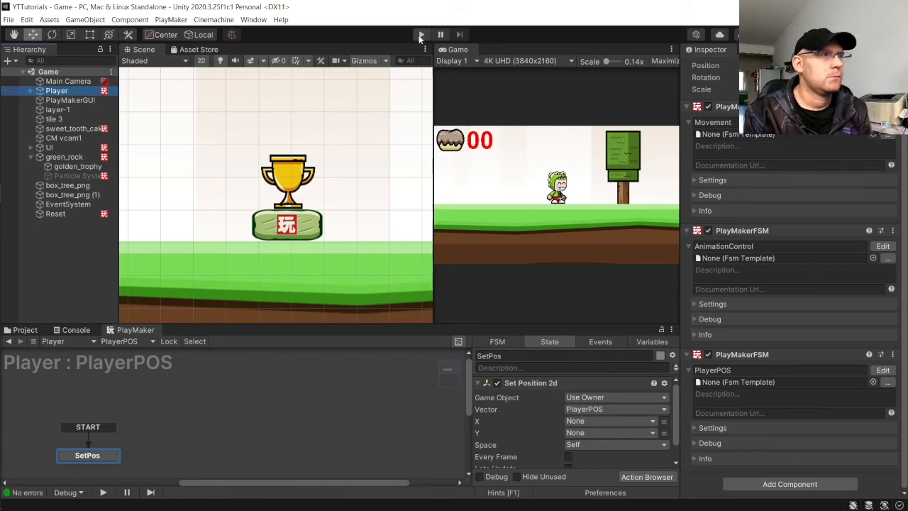
# - Start the game and run the character past the cake to the trophy checkpoint on green_rock to trigger its particles
pyautogui.click(420, 35)
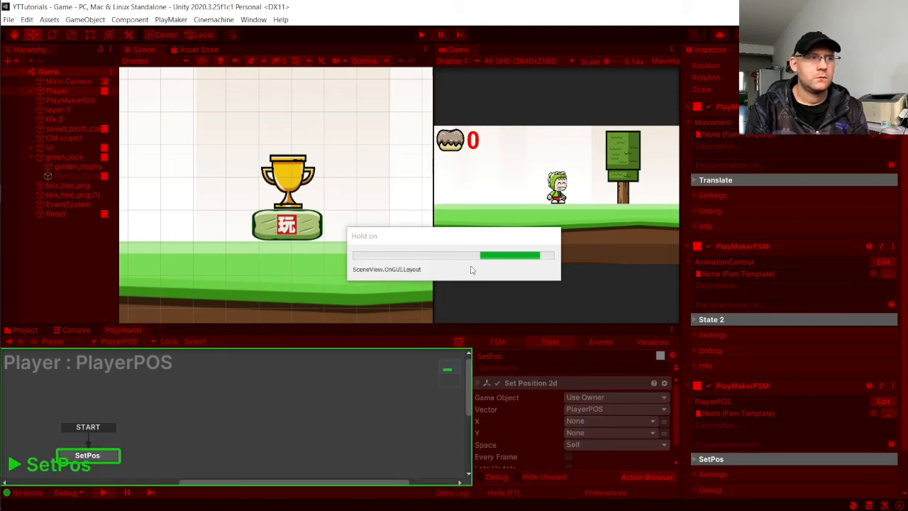
pyautogui.press('d')
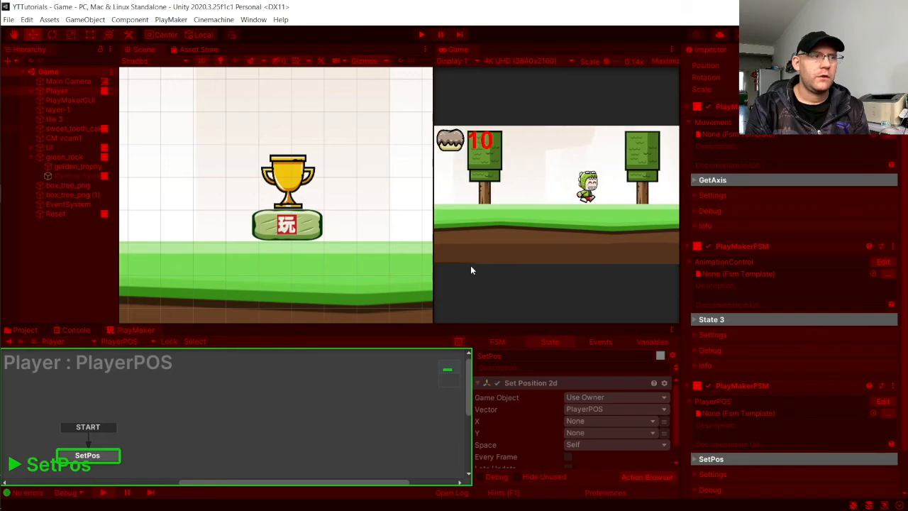
pyautogui.press('d')
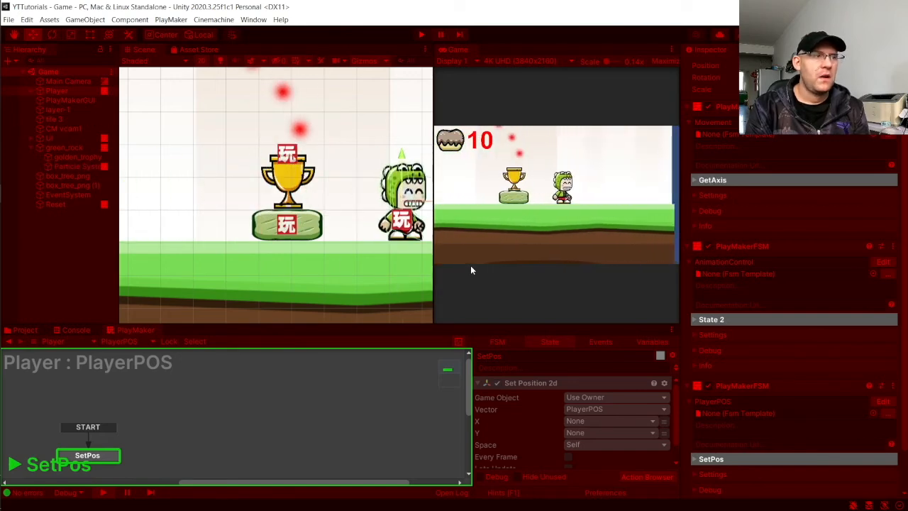
pyautogui.press('a')
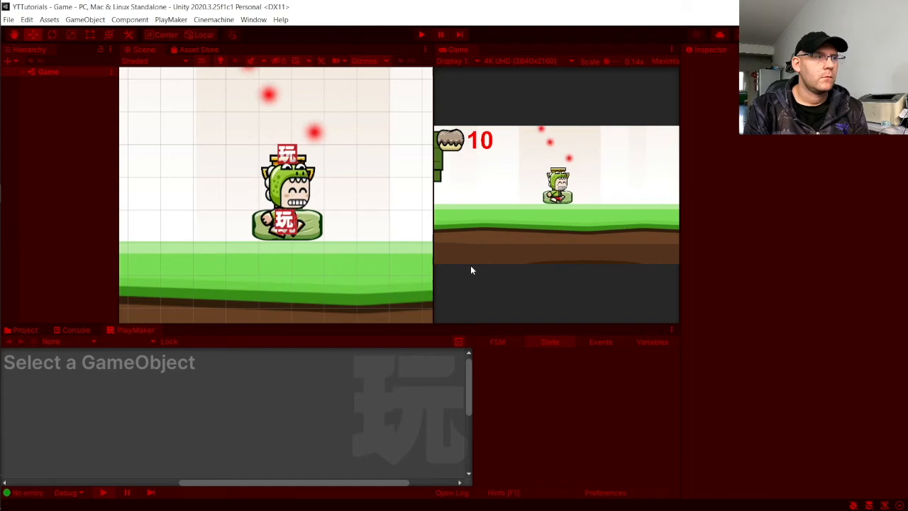
# - Run the character off the far edge of the ground to test respawning at the checkpoint, and stop the game
pyautogui.press('d')
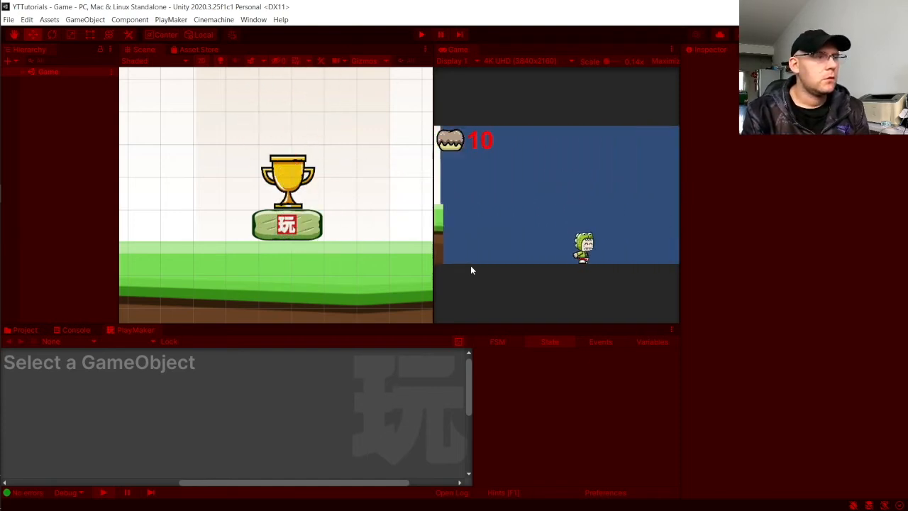
pyautogui.press('a')
pyautogui.press('d')
pyautogui.press('a')
pyautogui.press('d')
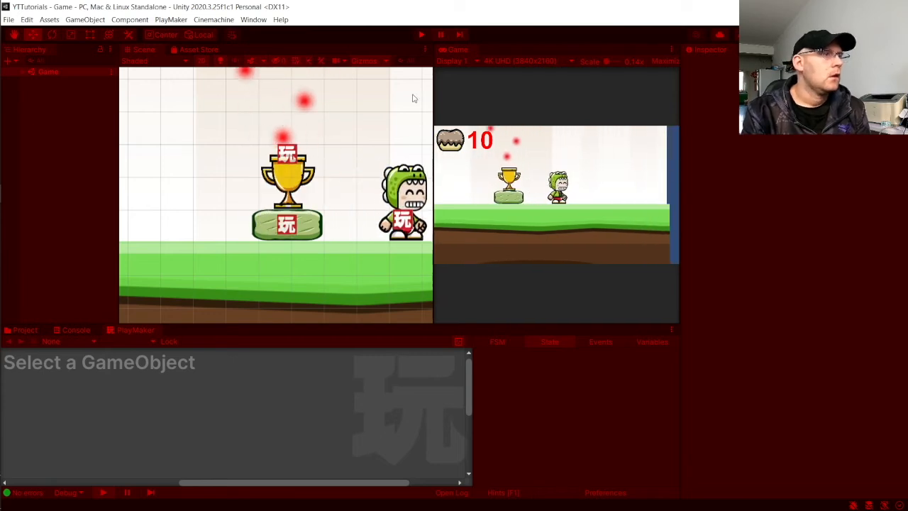
pyautogui.click(421, 34)
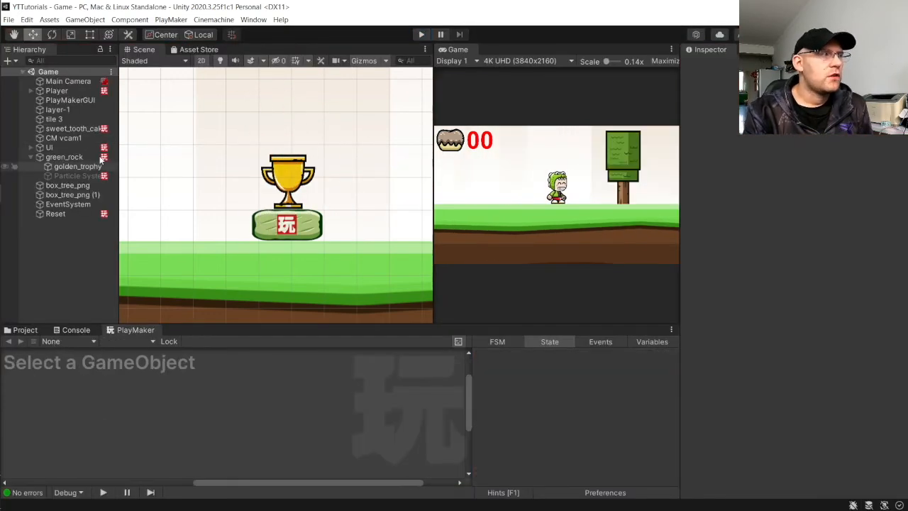
# - Select Player, open the PlayMaker global variables and examine the stored X and Y values of PlayerPOS
pyautogui.click(56, 91)
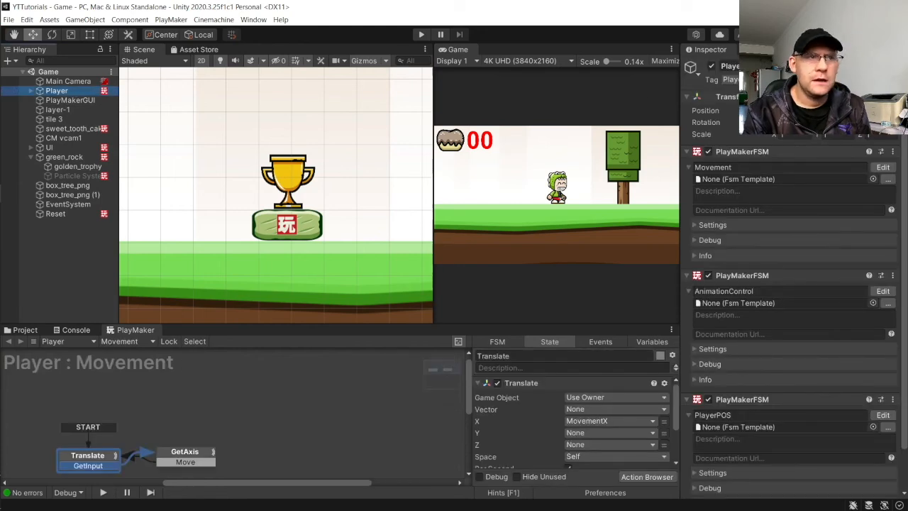
pyautogui.click(656, 342)
pyautogui.click(672, 354)
pyautogui.click(712, 386)
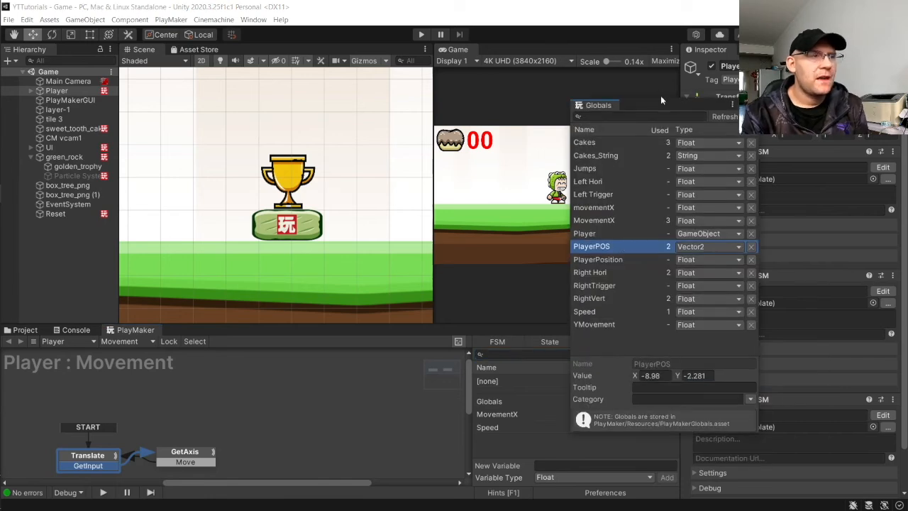
pyautogui.moveTo(669, 107); pyautogui.dragTo(563, 85)
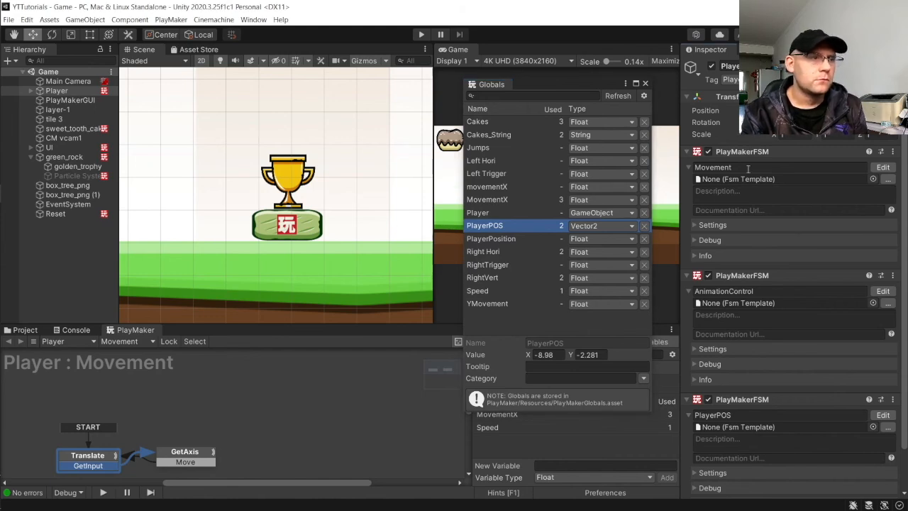
pyautogui.click(547, 354)
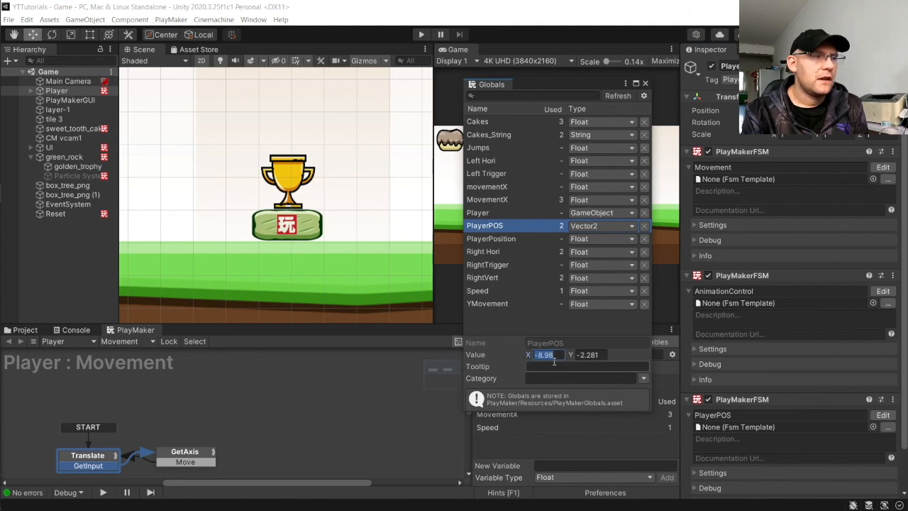
# - Examine Player's starting place in the scene, close the Globals window and clear the selection
pyautogui.scroll(-5, 228, 203)
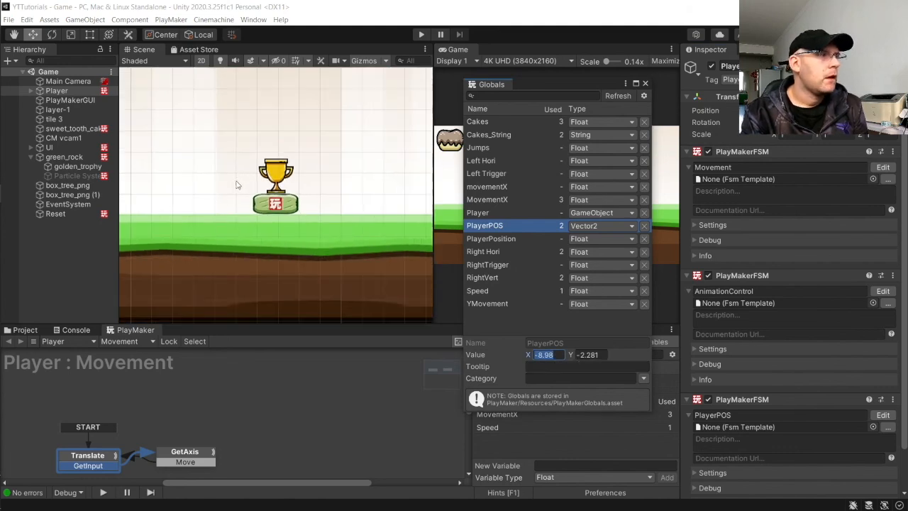
pyautogui.scroll(-1, 228, 204)
pyautogui.moveTo(192, 207); pyautogui.dragTo(398, 245, button='middle')
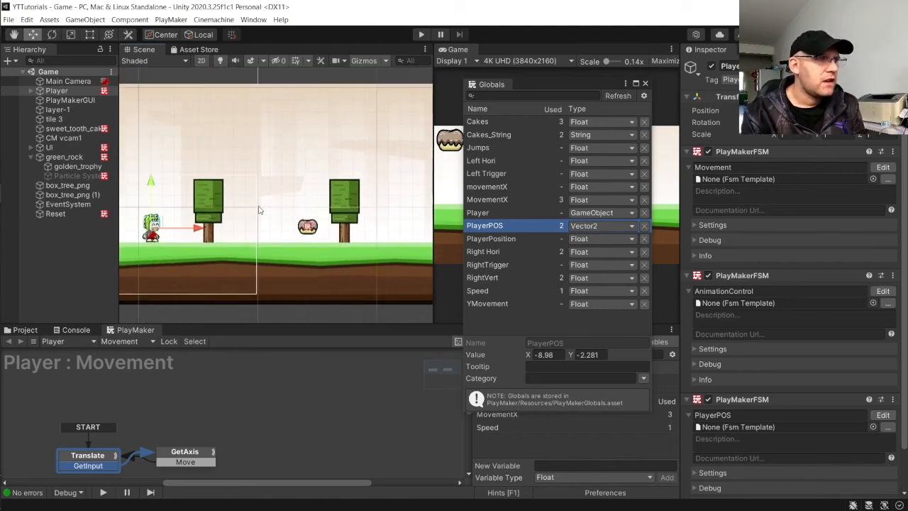
pyautogui.click(258, 207)
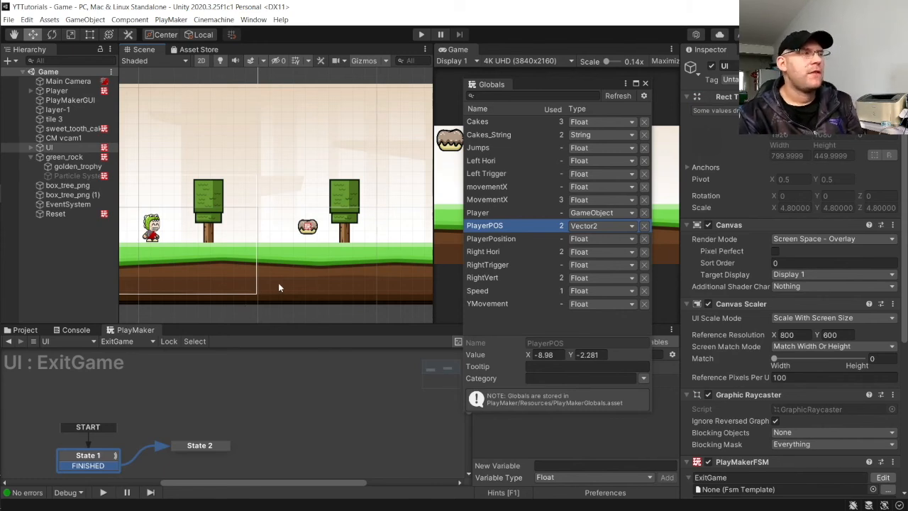
pyautogui.click(645, 83)
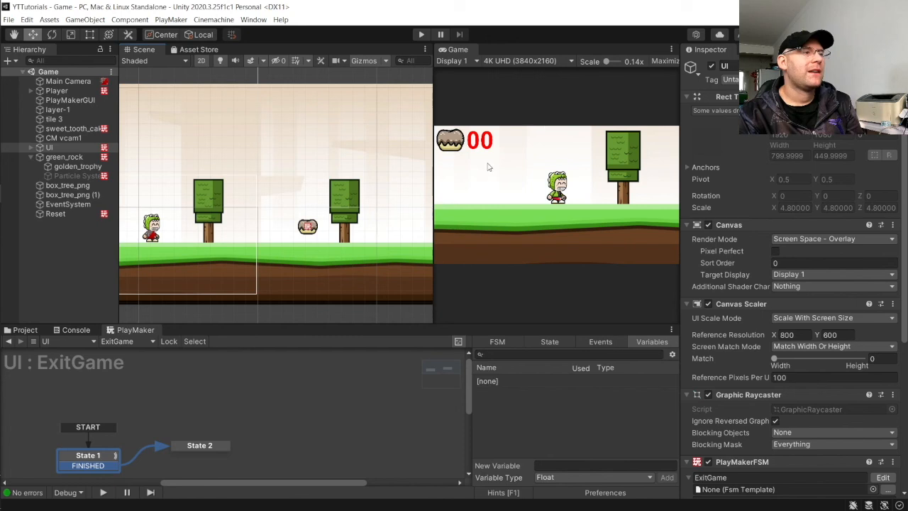
pyautogui.click(364, 313)
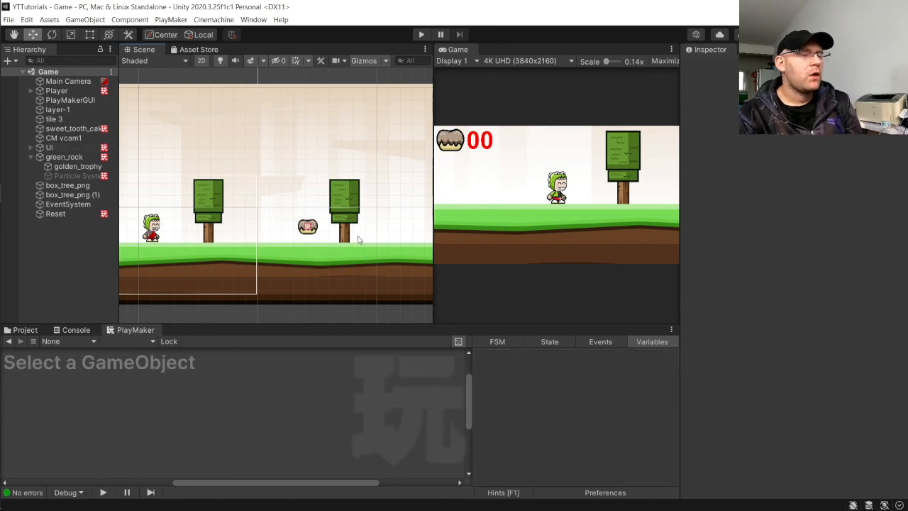